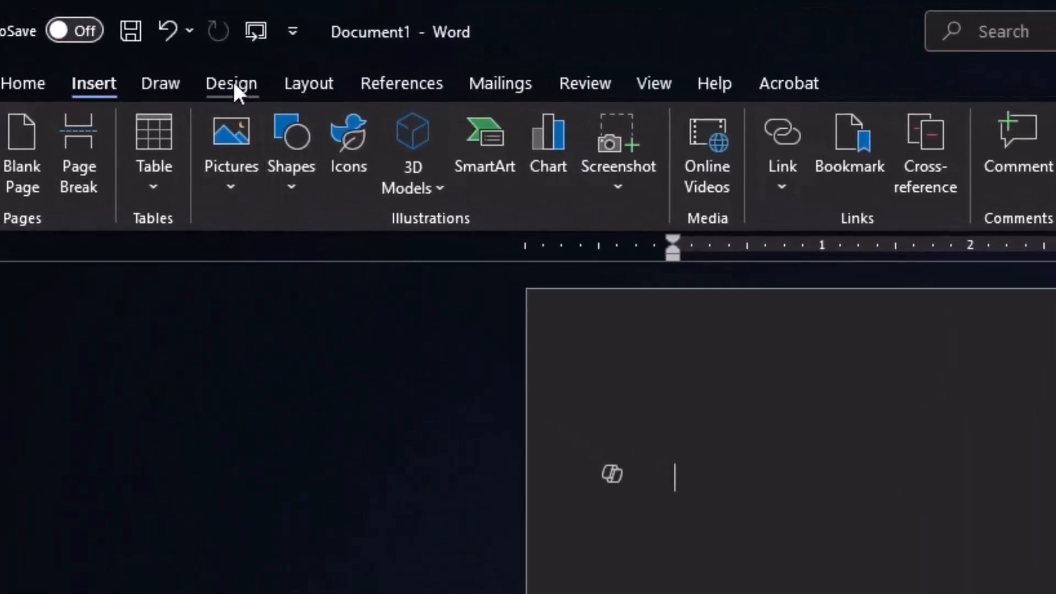
Set a custom paper size of 6 inches wide by 4 inches high.
{"action": "left_click", "coordinate": [309, 84]}
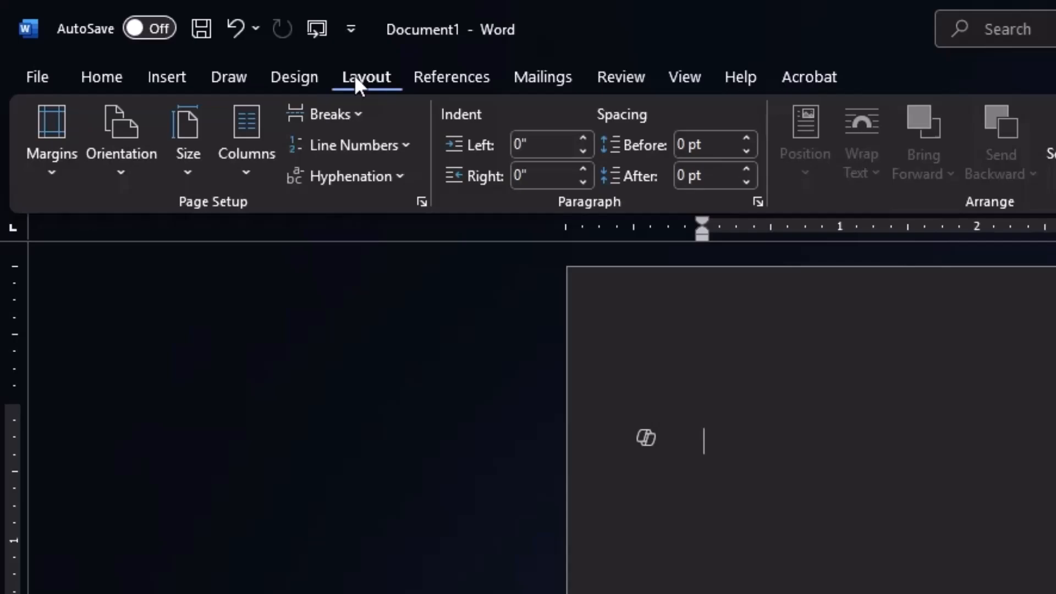
{"action": "left_click", "coordinate": [189, 167]}
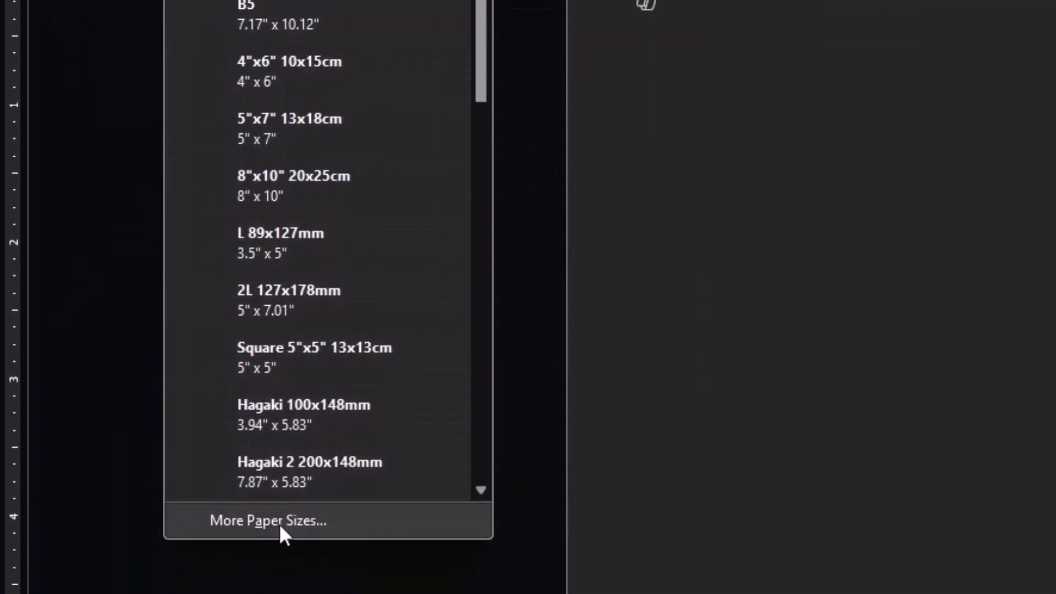
{"action": "left_click", "coordinate": [275, 521]}
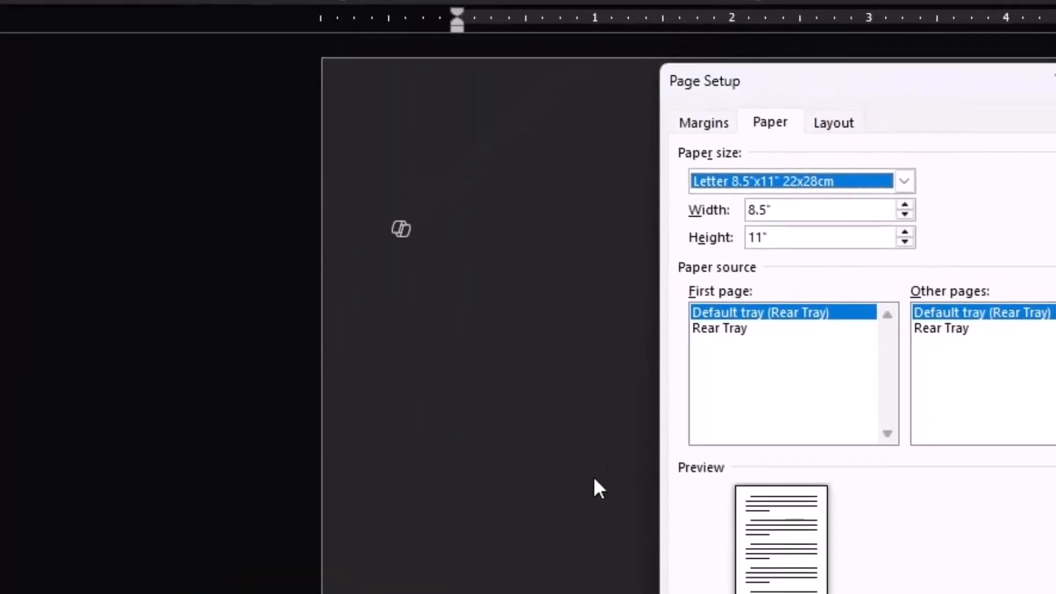
{"action": "left_click_drag", "start_coordinate": [787, 212], "coordinate": [736, 212]}
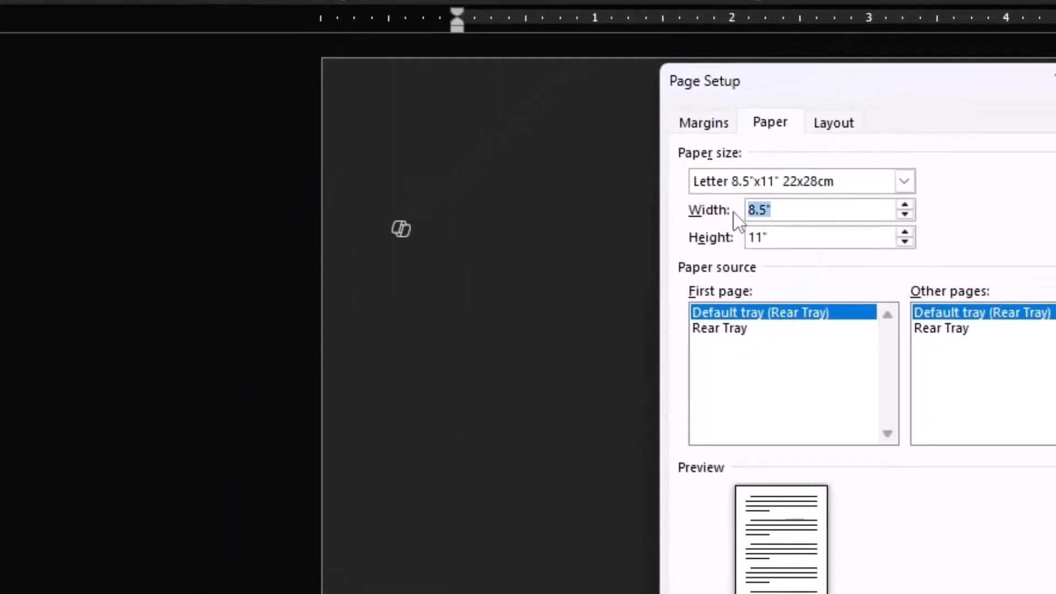
{"action": "type", "text": "6"}
{"action": "left_click_drag", "start_coordinate": [780, 236], "coordinate": [746, 237]}
{"action": "type", "text": "4"}
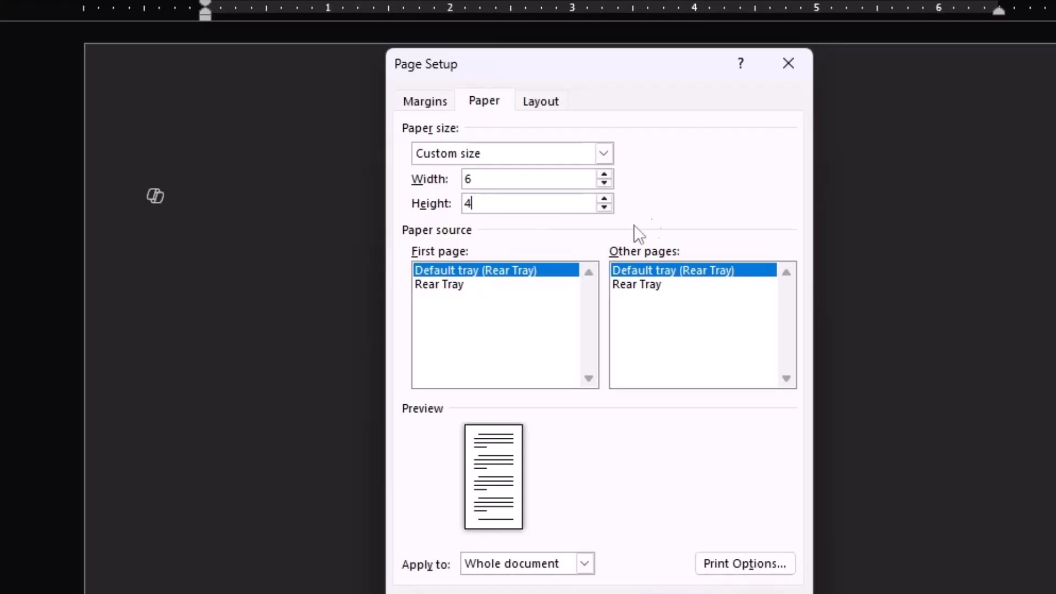
Set the top, bottom, left and right margins to 0.2 inches and apply the page setup.
{"action": "left_click", "coordinate": [427, 104]}
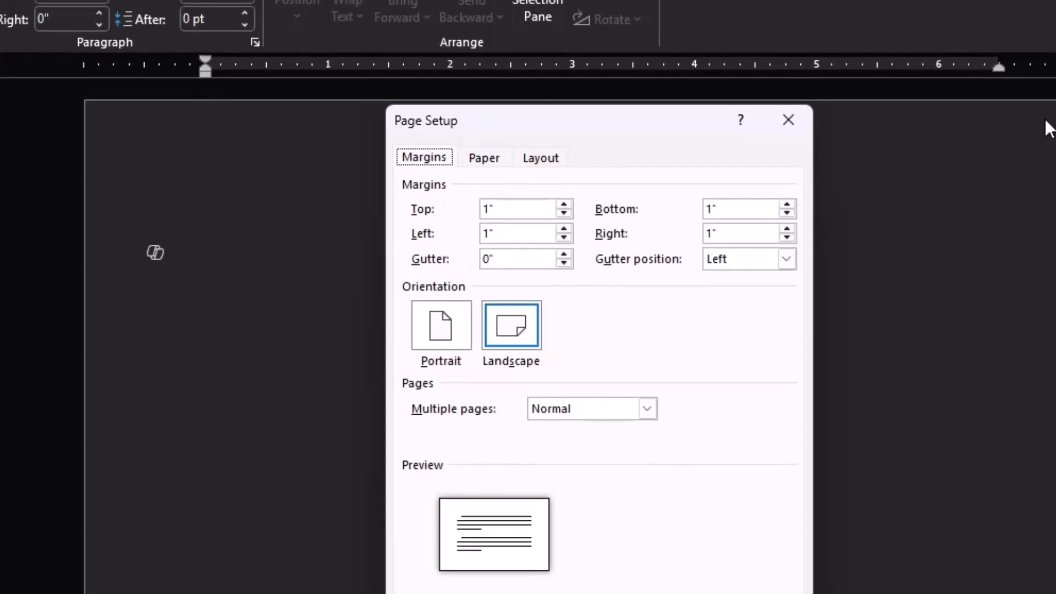
{"action": "double_click", "coordinate": [531, 208]}
{"action": "type", "text": ".2"}
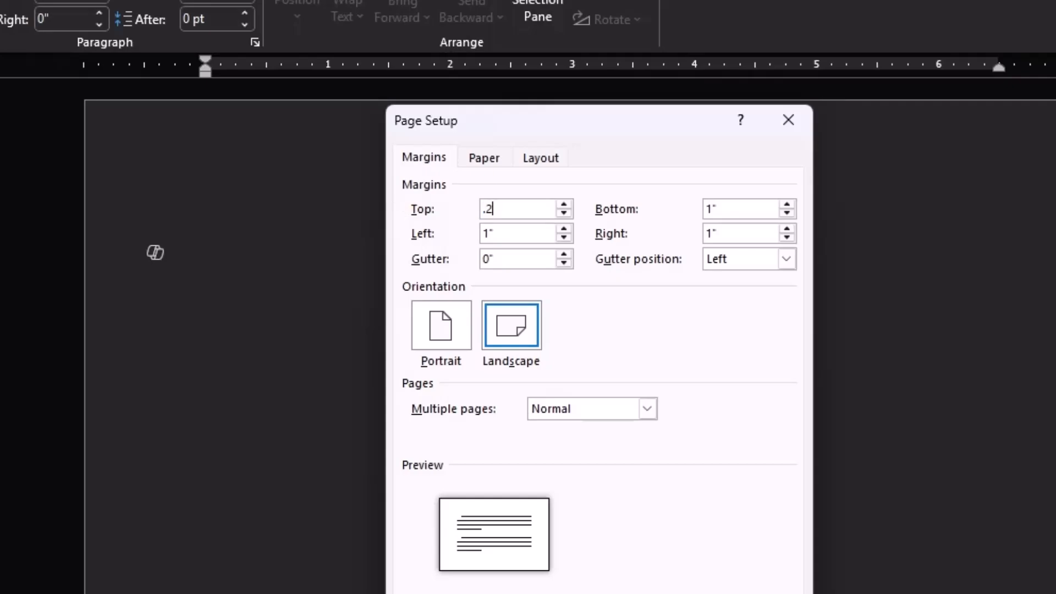
{"action": "key", "text": "Tab"}
{"action": "type", "text": ".2"}
{"action": "key", "text": "Tab"}
{"action": "type", "text": ".2"}
{"action": "key", "text": "Tab"}
{"action": "type", "text": ".2"}
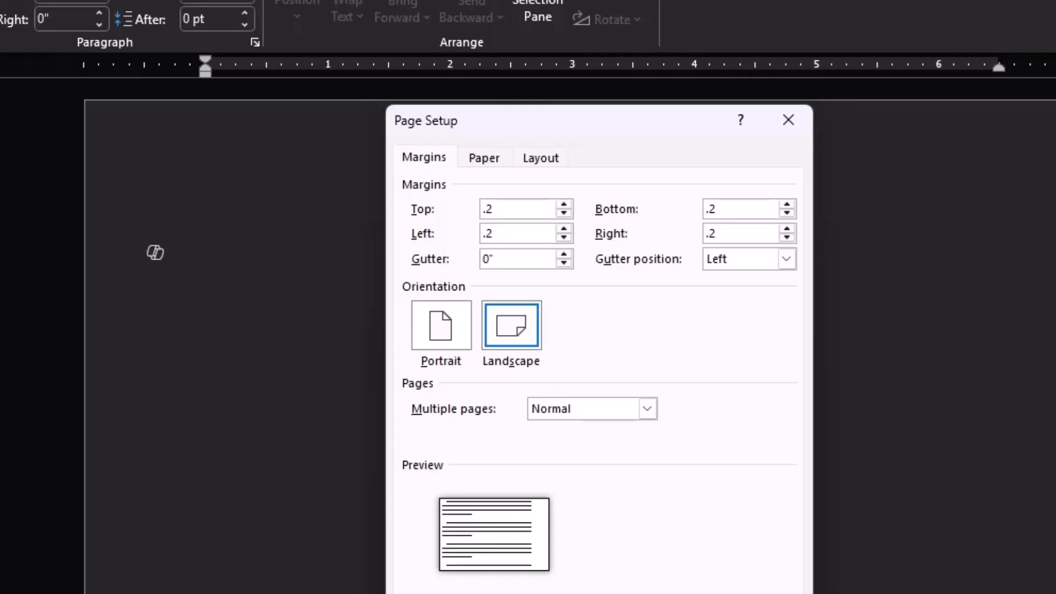
{"action": "key", "text": "Tab"}
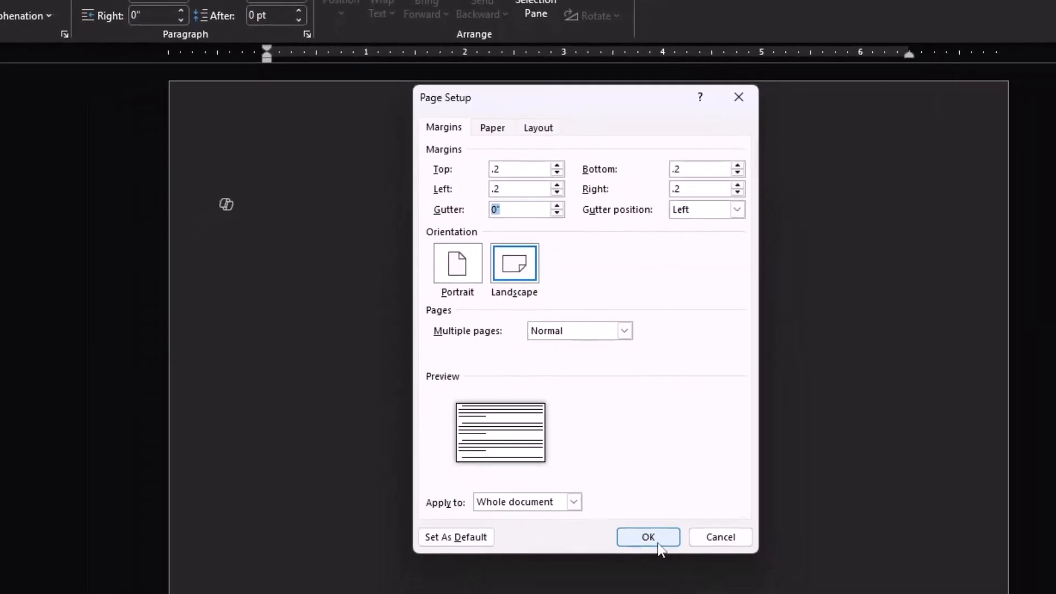
{"action": "left_click", "coordinate": [658, 544]}
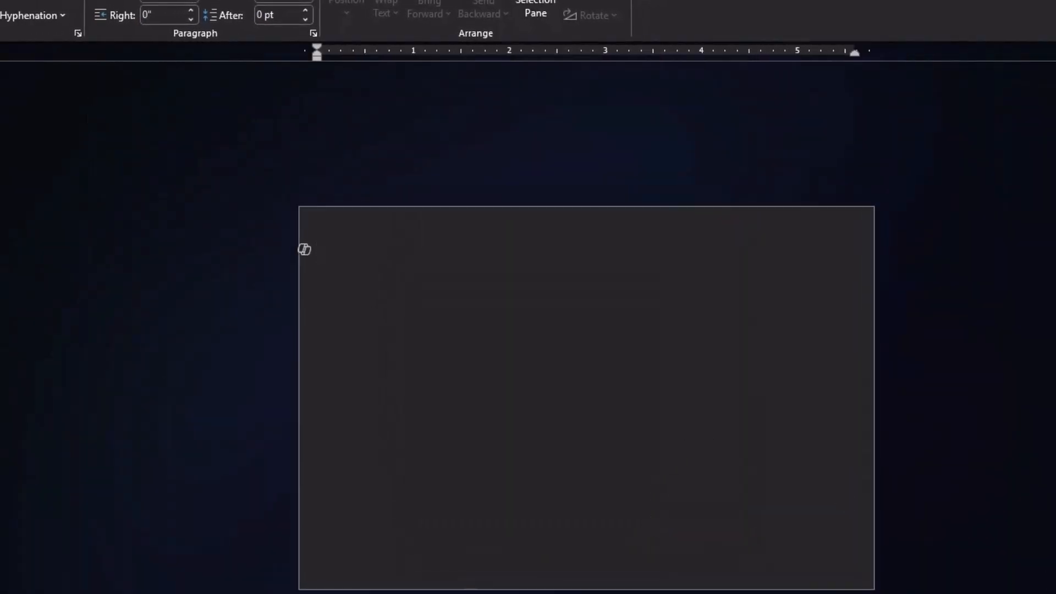
{"action": "scroll", "coordinate": [304, 250], "scroll_direction": "up", "scroll_amount": 3}
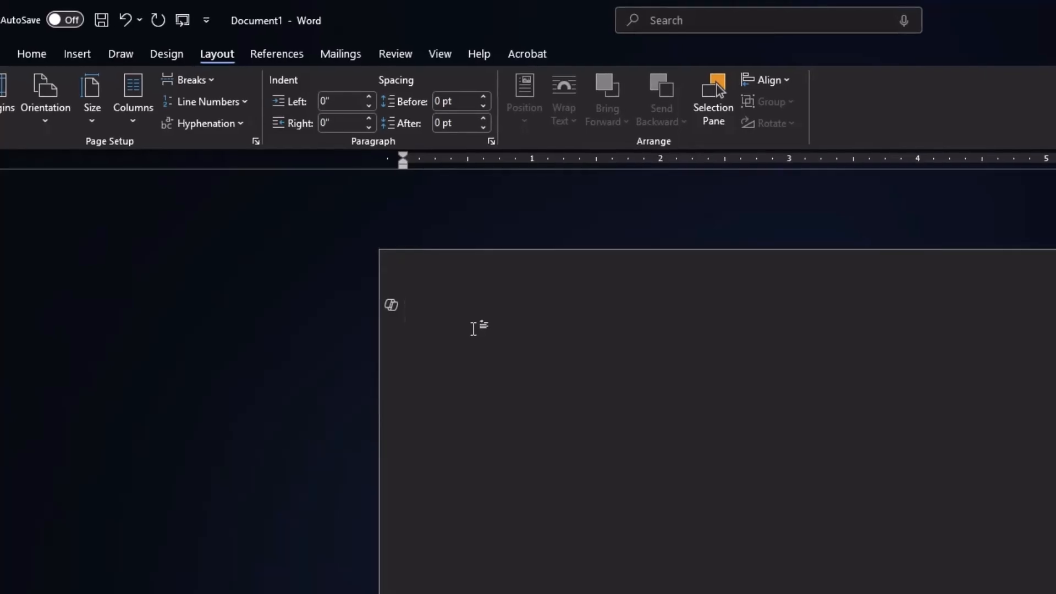
{"action": "left_click", "coordinate": [74, 60]}
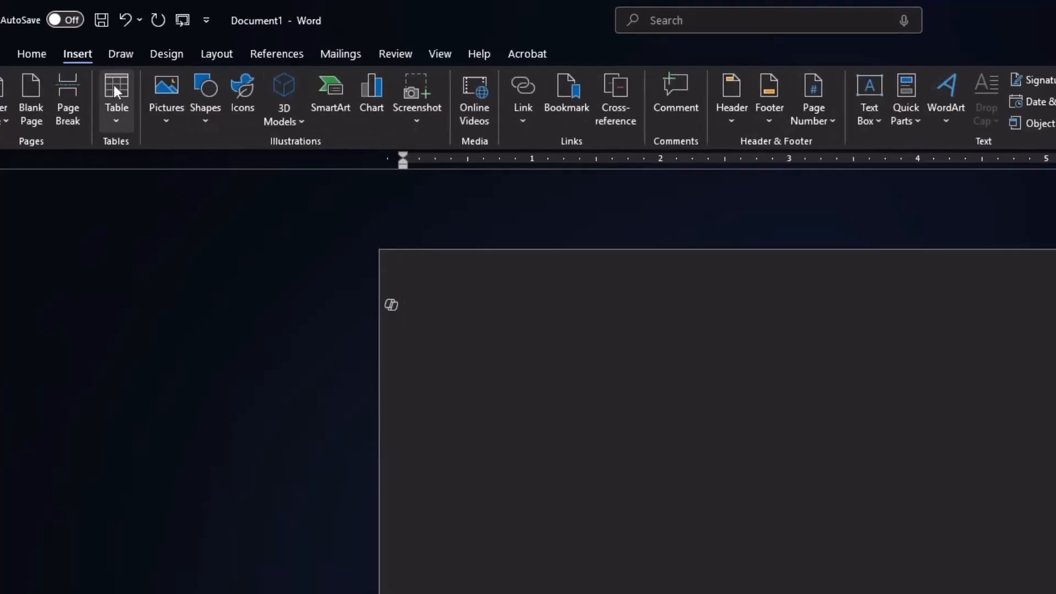
{"action": "left_click", "coordinate": [163, 99]}
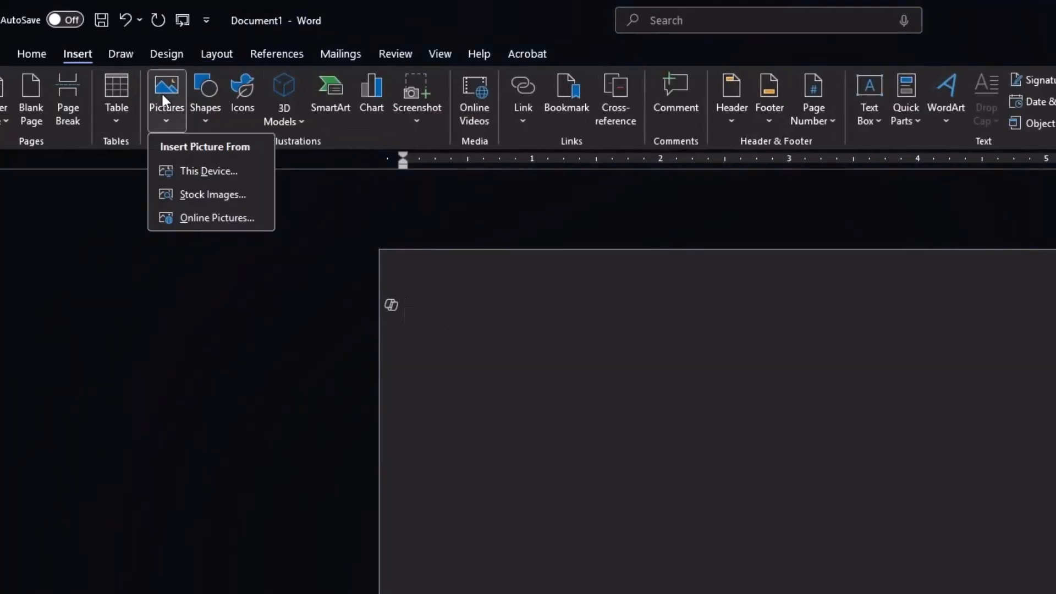
{"action": "left_click", "coordinate": [192, 171]}
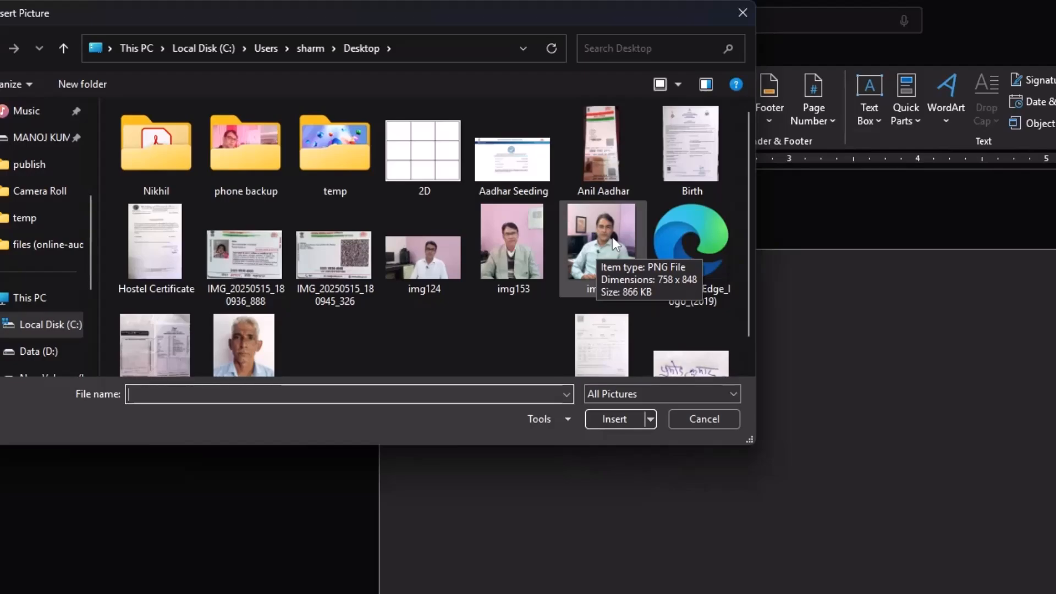
{"action": "left_click", "coordinate": [703, 419]}
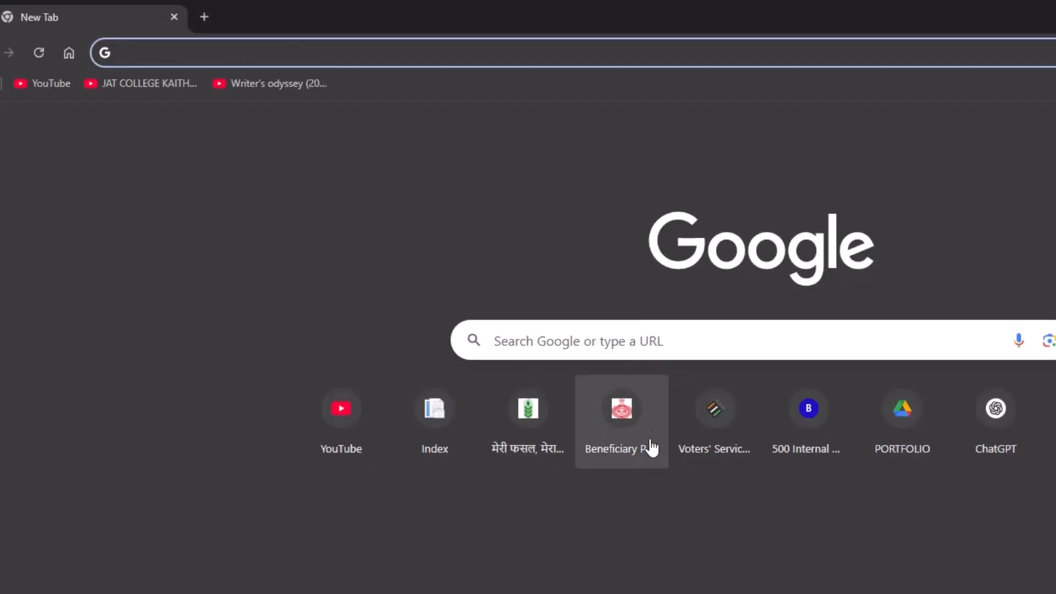
Switch to the browser and open the remove.bg website by searching Google for remove bg.
{"action": "left_click", "coordinate": [653, 341]}
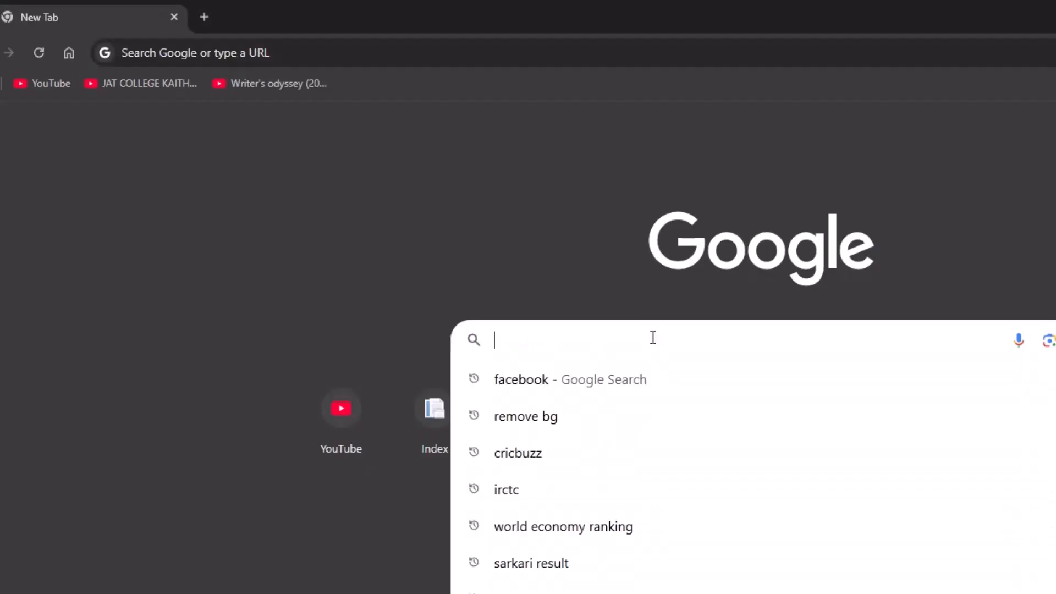
{"action": "left_click", "coordinate": [523, 419]}
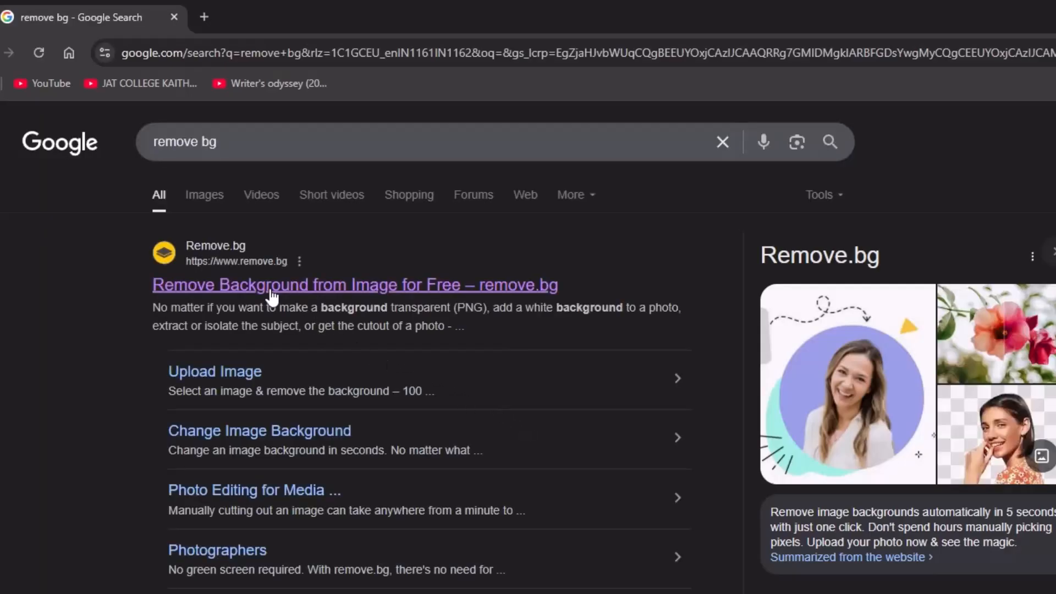
{"action": "left_click", "coordinate": [236, 287]}
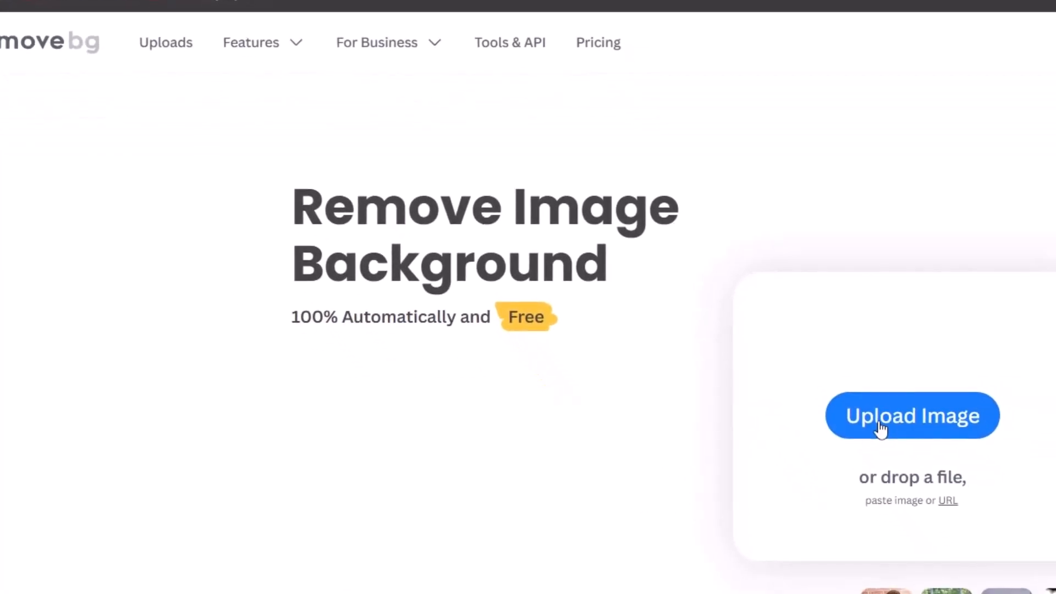
Upload img169 from the Desktop to remove its background and download the cutout.
{"action": "left_click", "coordinate": [880, 427]}
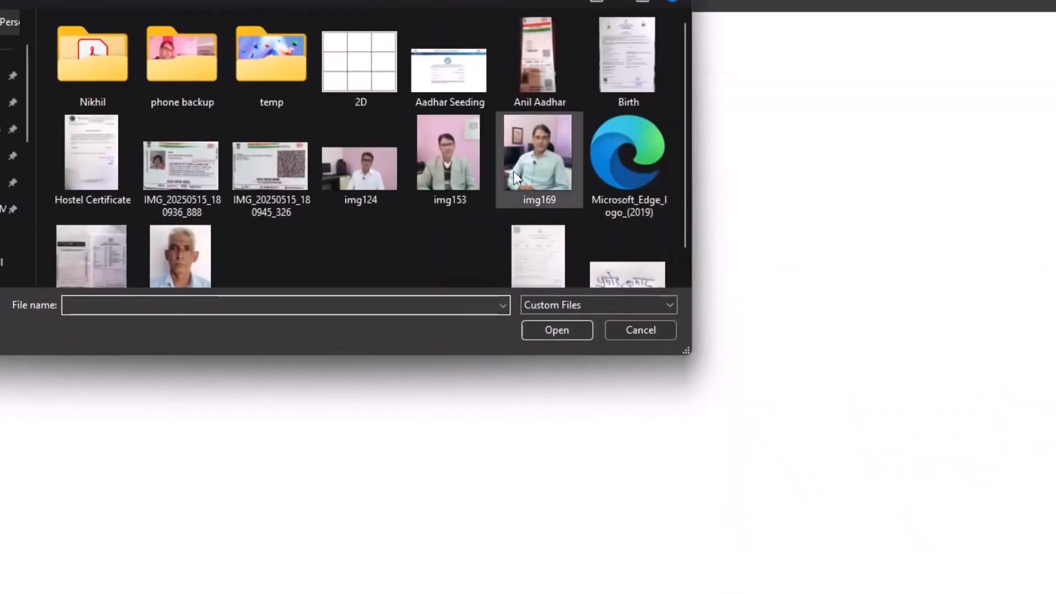
{"action": "left_click", "coordinate": [526, 161]}
{"action": "left_click", "coordinate": [553, 328]}
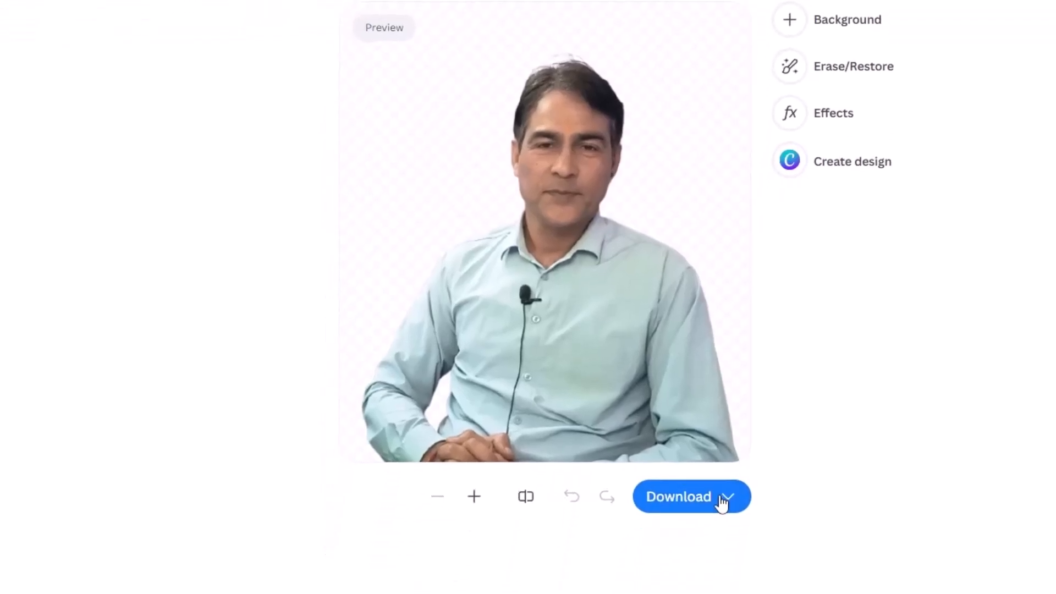
{"action": "left_click", "coordinate": [725, 490]}
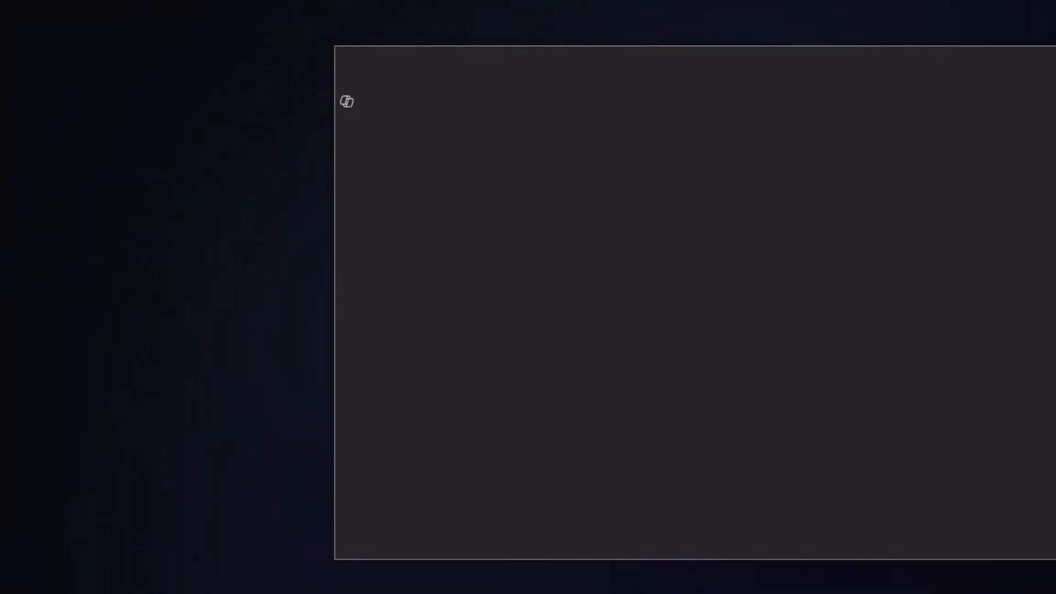
Insert the img169-removebg-preview picture from Downloads into the document and delete it again.
{"action": "left_click", "coordinate": [141, 91]}
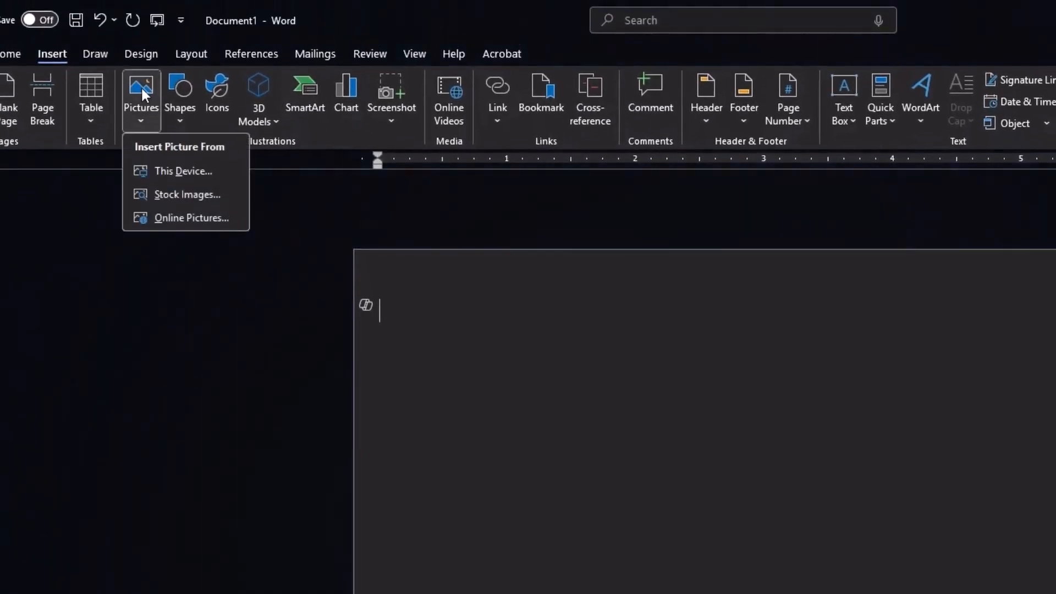
{"action": "left_click", "coordinate": [171, 175]}
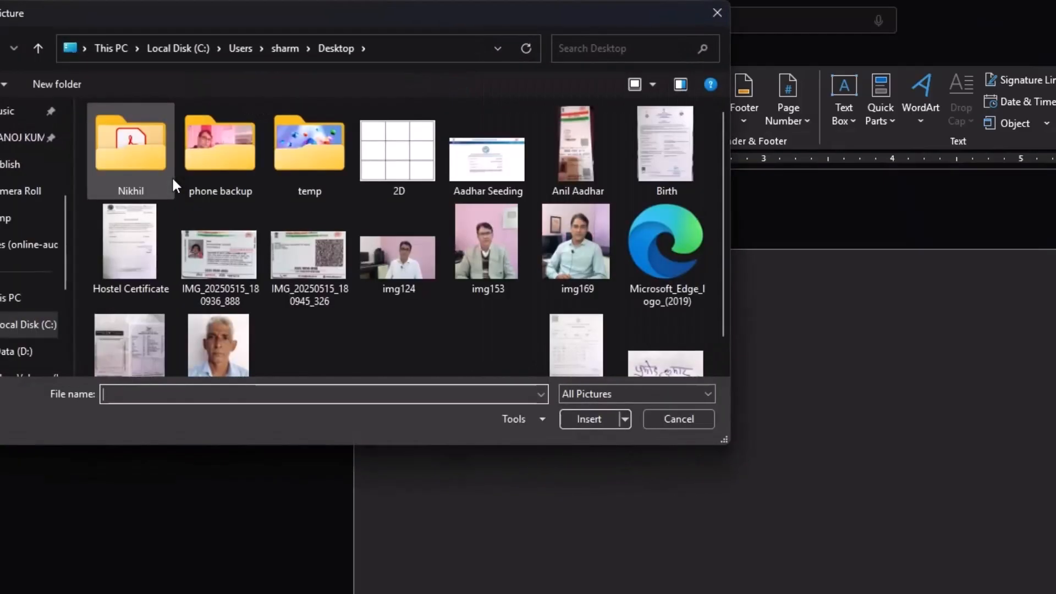
{"action": "scroll", "coordinate": [33, 198], "scroll_direction": "up", "scroll_amount": 3}
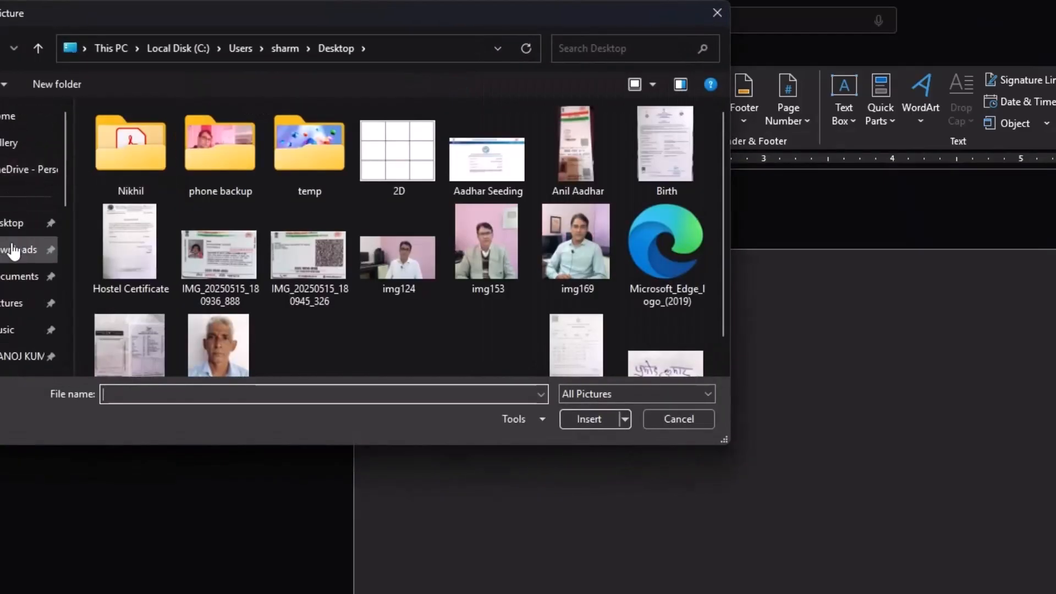
{"action": "left_click", "coordinate": [58, 251]}
{"action": "left_click", "coordinate": [129, 183]}
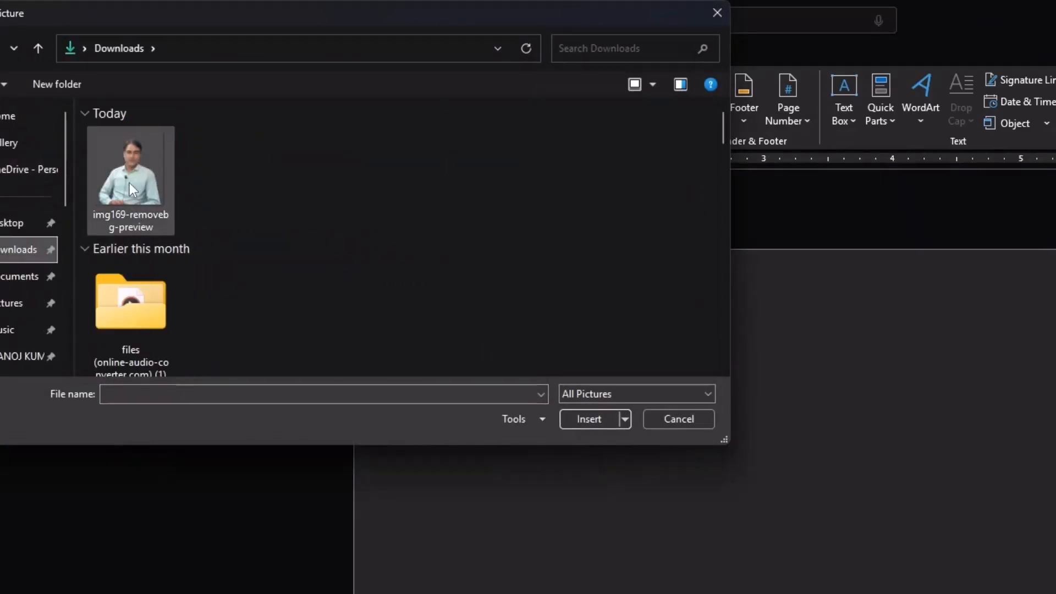
{"action": "left_click", "coordinate": [589, 421]}
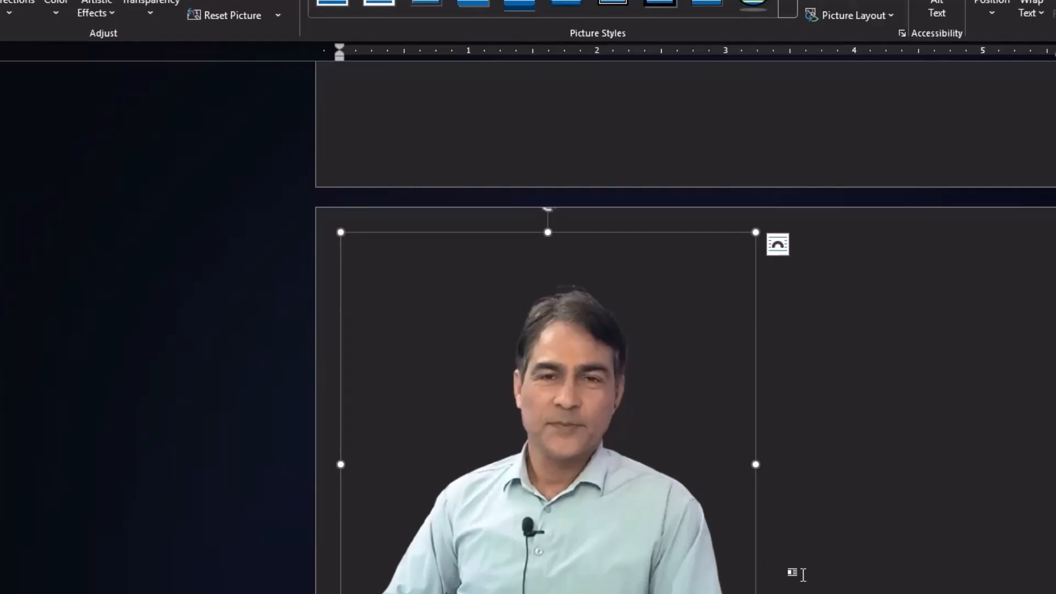
{"action": "key", "text": "Delete"}
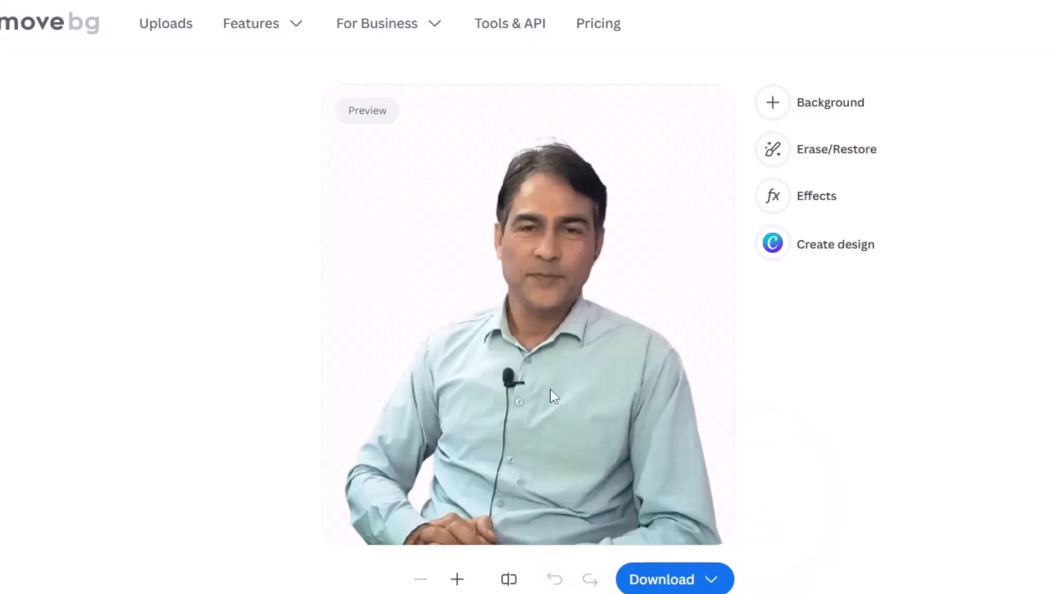
Give the cutout a red background colour and download the image.
{"action": "left_click", "coordinate": [779, 104]}
{"action": "left_click", "coordinate": [867, 123]}
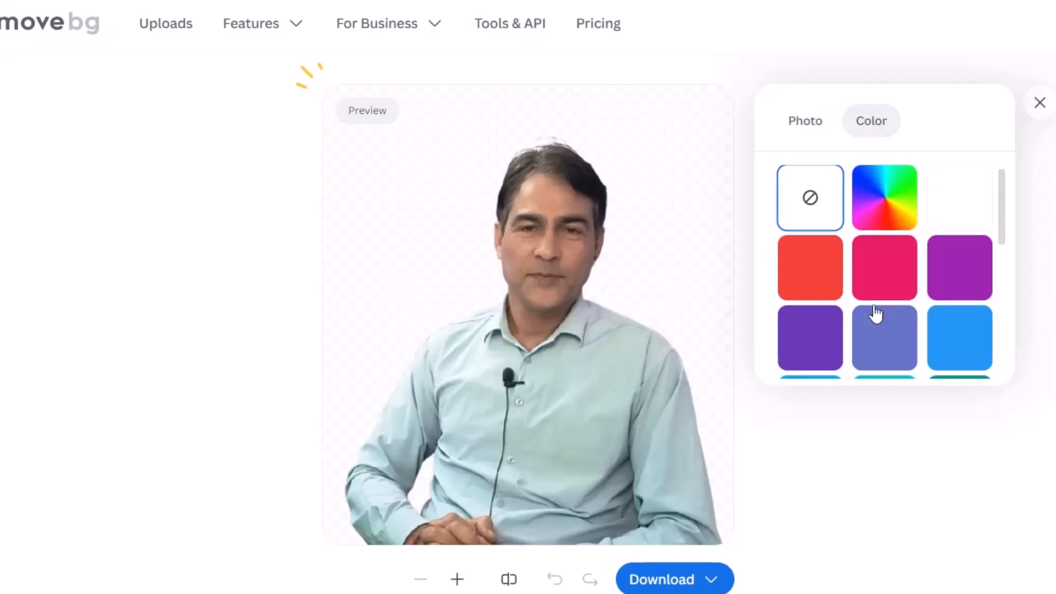
{"action": "scroll", "coordinate": [876, 313], "scroll_direction": "down", "scroll_amount": 1}
{"action": "scroll", "coordinate": [930, 292], "scroll_direction": "down", "scroll_amount": 1}
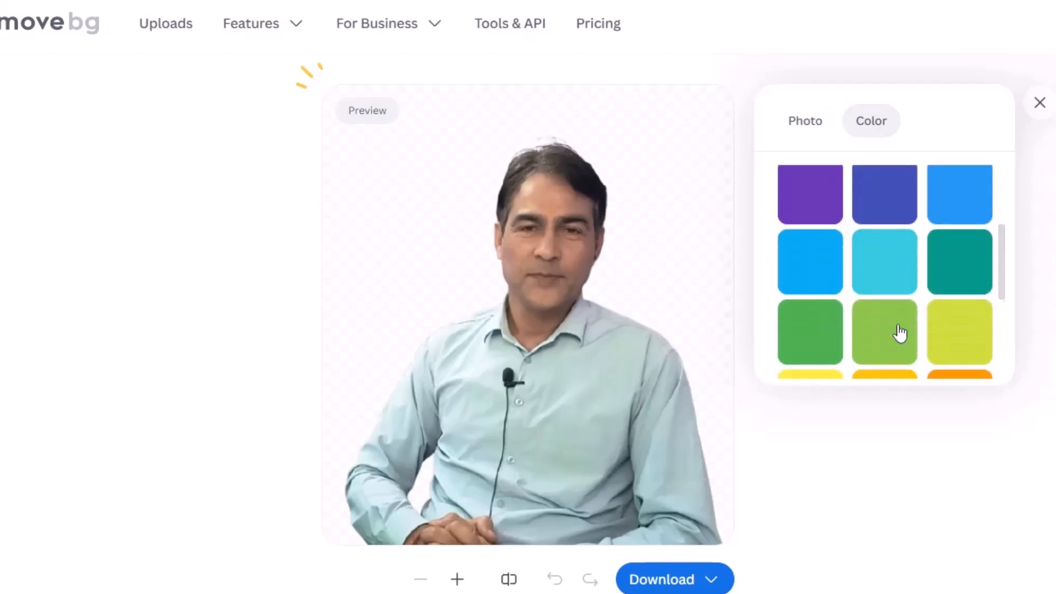
{"action": "scroll", "coordinate": [899, 333], "scroll_direction": "up", "scroll_amount": 3}
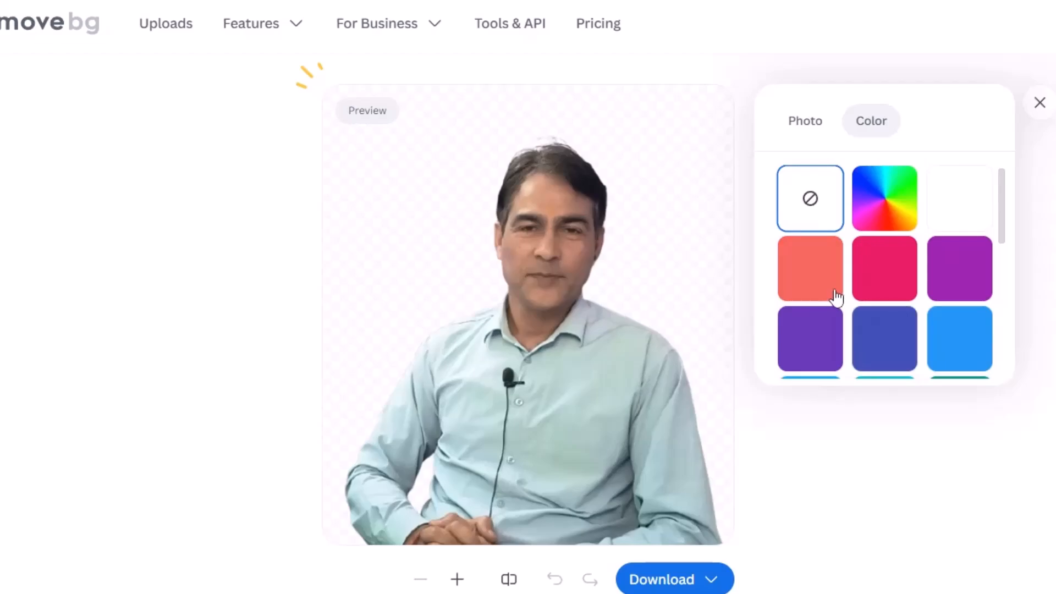
{"action": "left_click", "coordinate": [820, 284]}
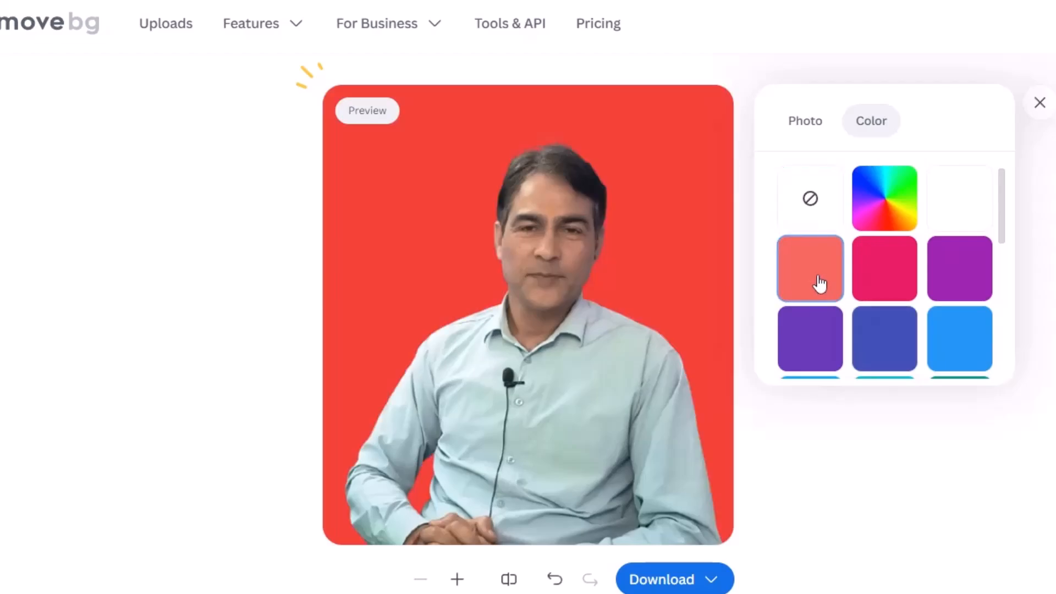
{"action": "left_click", "coordinate": [667, 584]}
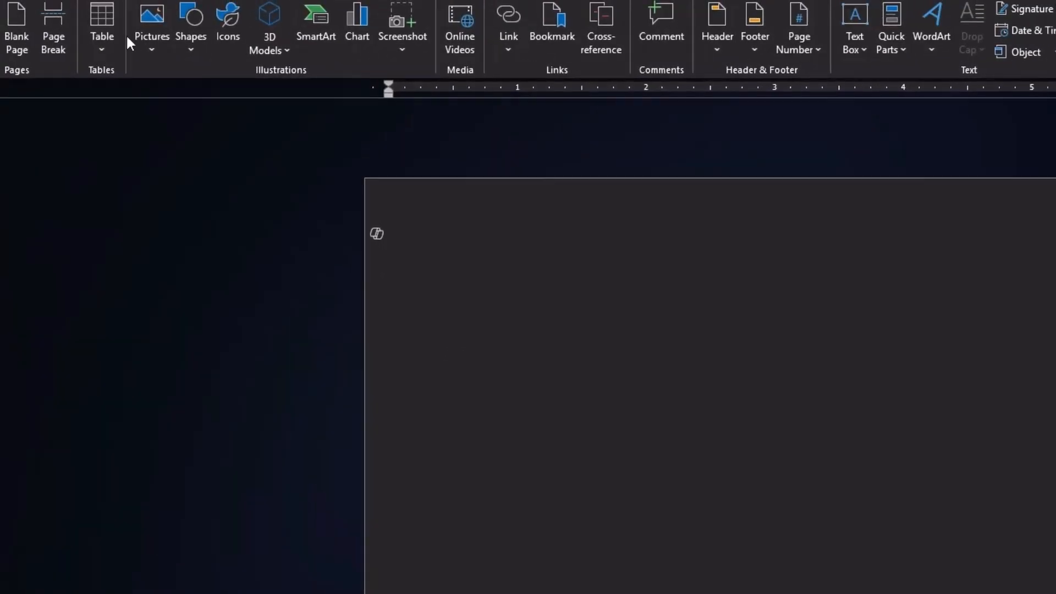
Insert the red-background img169-removebg-preview (1) picture from Downloads into the document.
{"action": "left_click", "coordinate": [157, 29]}
{"action": "left_click", "coordinate": [195, 106]}
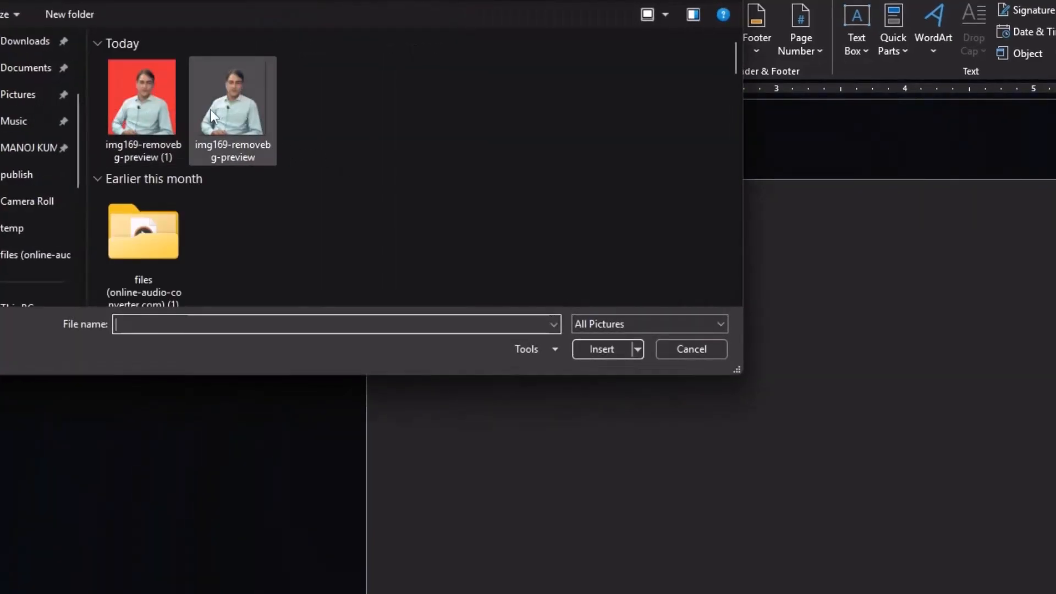
{"action": "left_click", "coordinate": [138, 99]}
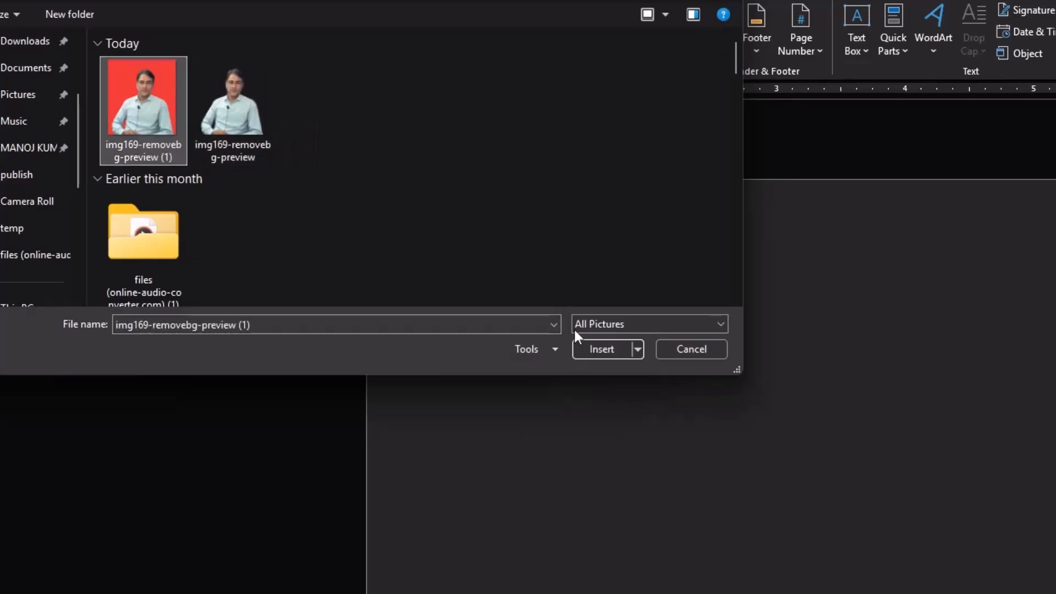
{"action": "left_click", "coordinate": [589, 349]}
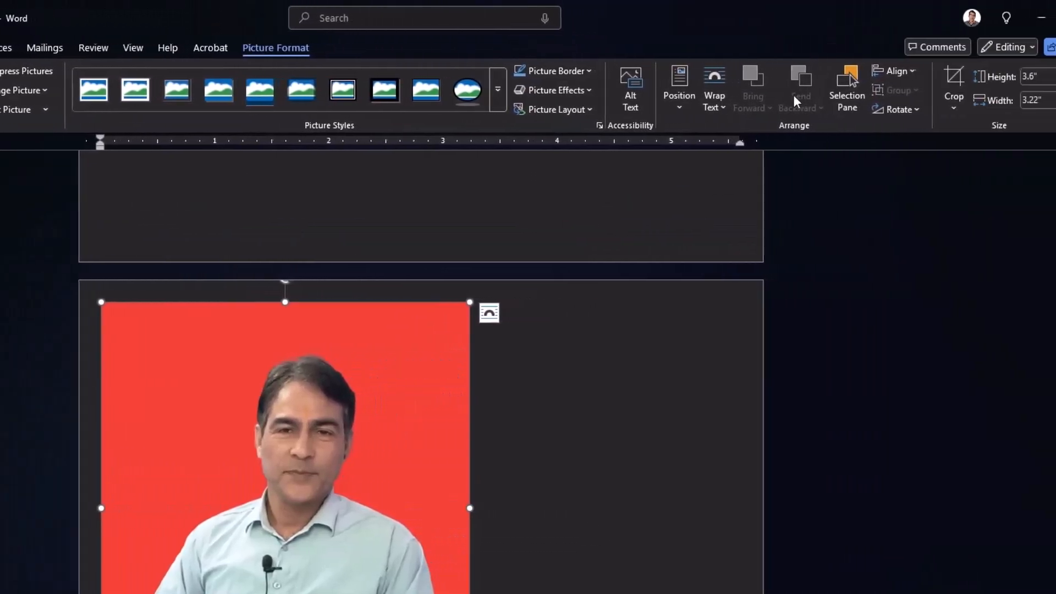
Crop the inserted cutout photo down to a head-and-shoulders portrait.
{"action": "left_click", "coordinate": [952, 78]}
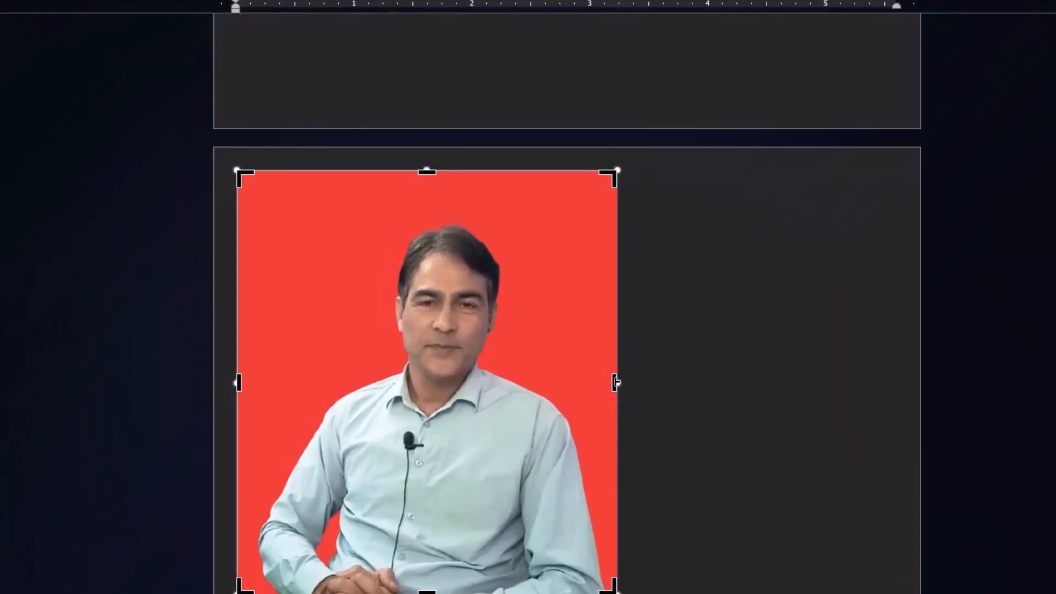
{"action": "left_click_drag", "start_coordinate": [469, 508], "coordinate": [451, 509]}
{"action": "left_click_drag", "start_coordinate": [599, 384], "coordinate": [578, 384]}
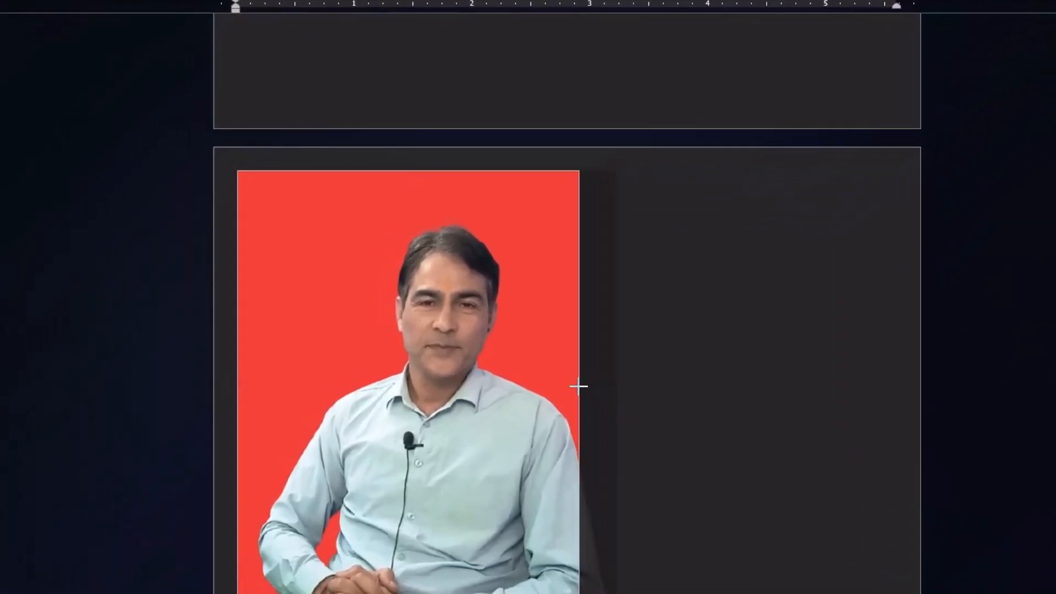
{"action": "left_click_drag", "start_coordinate": [238, 381], "coordinate": [306, 394]}
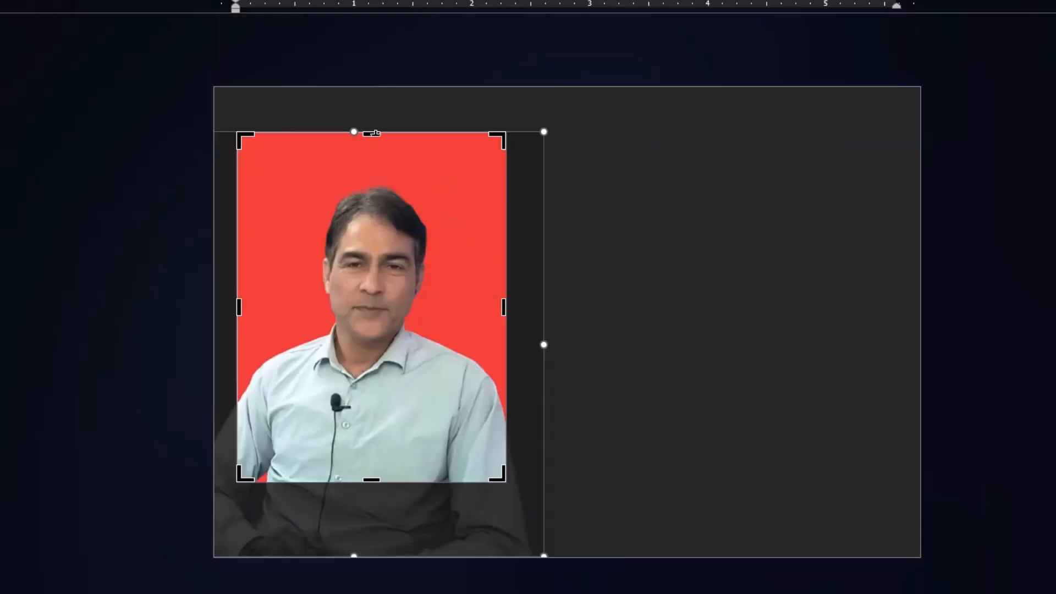
{"action": "left_click_drag", "start_coordinate": [375, 135], "coordinate": [372, 172]}
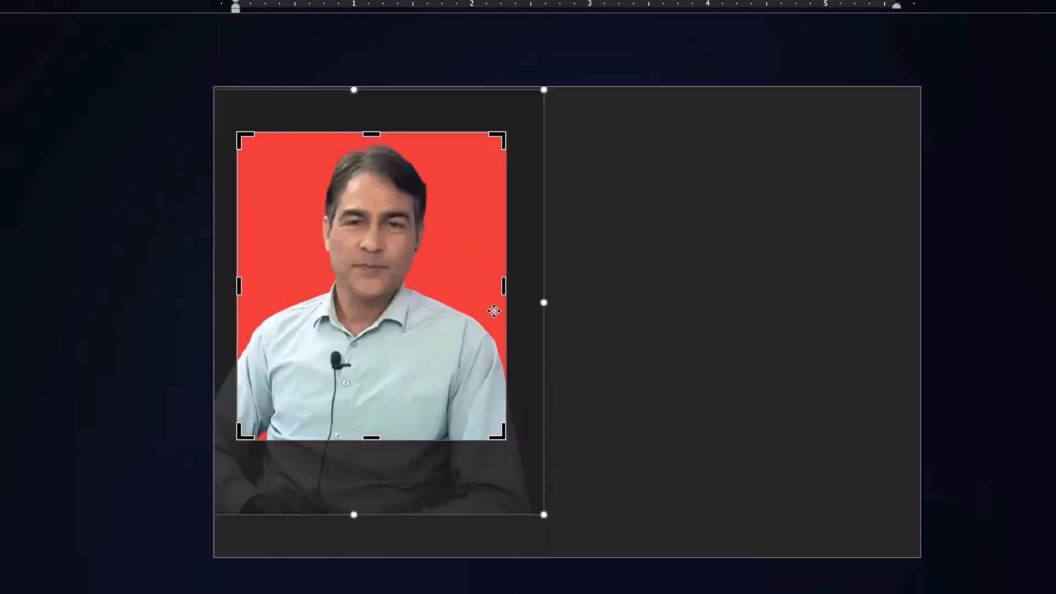
{"action": "left_click_drag", "start_coordinate": [504, 285], "coordinate": [495, 291]}
{"action": "left_click_drag", "start_coordinate": [238, 285], "coordinate": [257, 285]}
{"action": "left_click", "coordinate": [645, 308]}
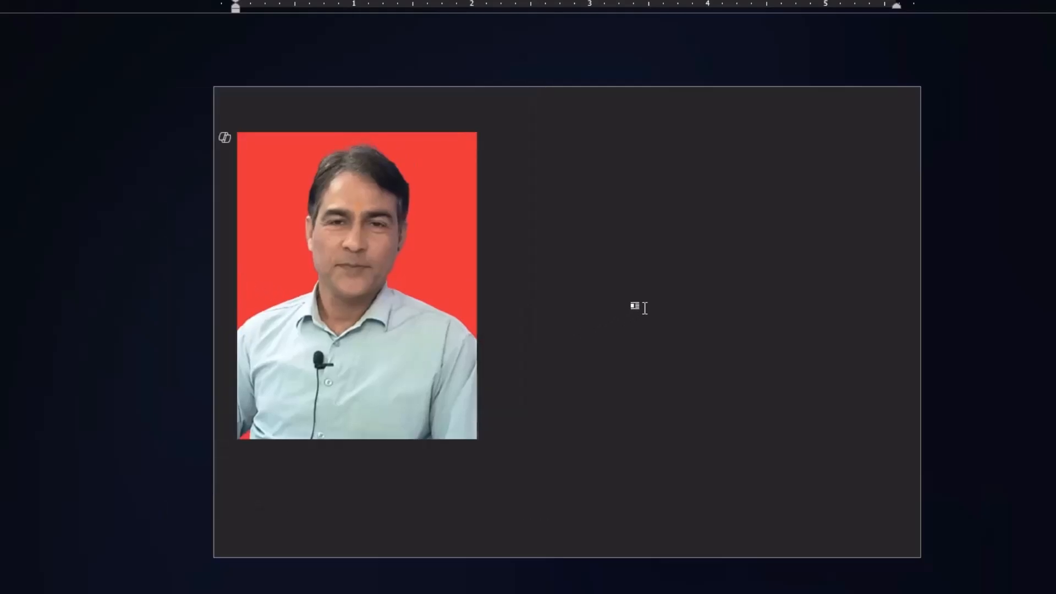
Resize the cropped photo to about 1.2 by 1.6 inches.
{"action": "left_click", "coordinate": [397, 305]}
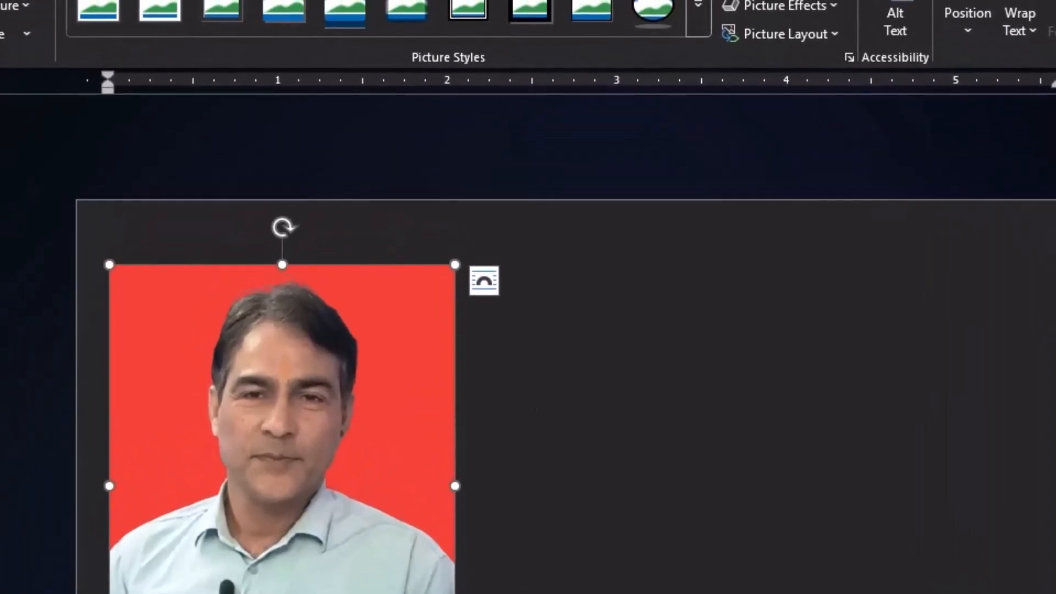
{"action": "left_click_drag", "start_coordinate": [455, 593], "coordinate": [326, 544]}
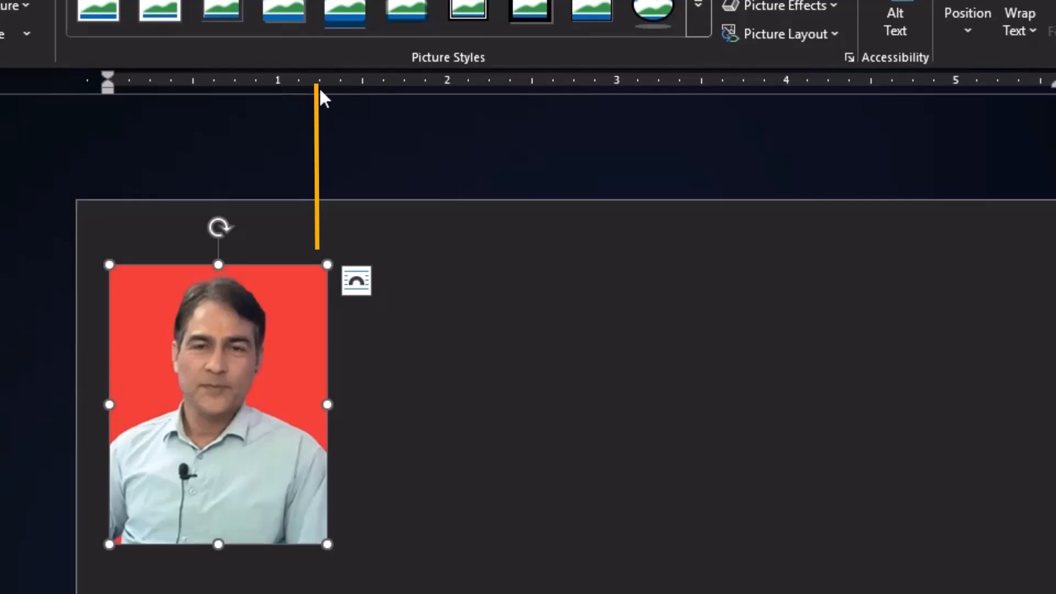
{"action": "left_click_drag", "start_coordinate": [328, 543], "coordinate": [316, 530]}
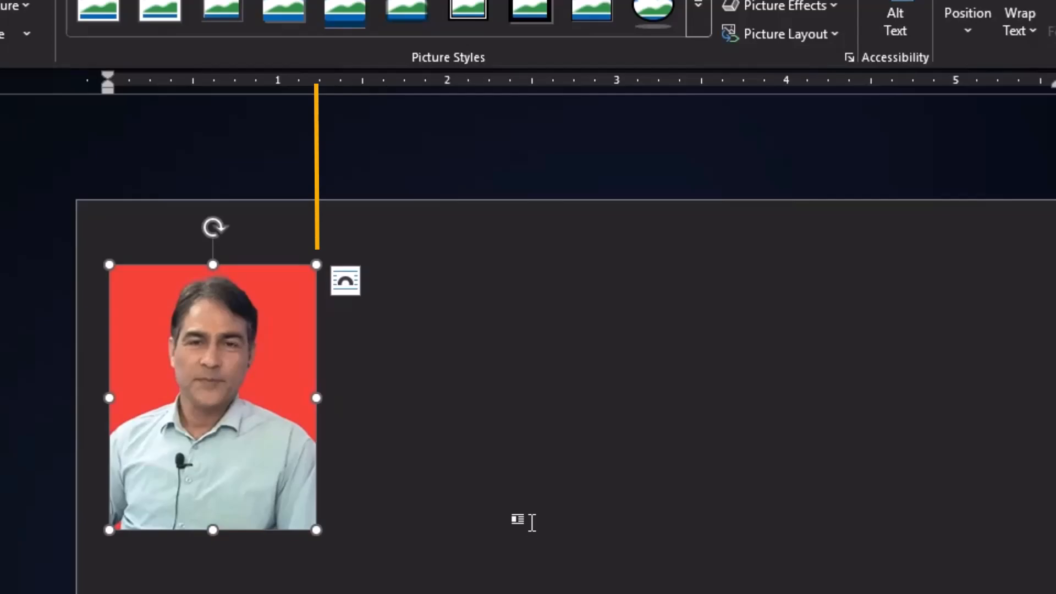
{"action": "left_click", "coordinate": [365, 516]}
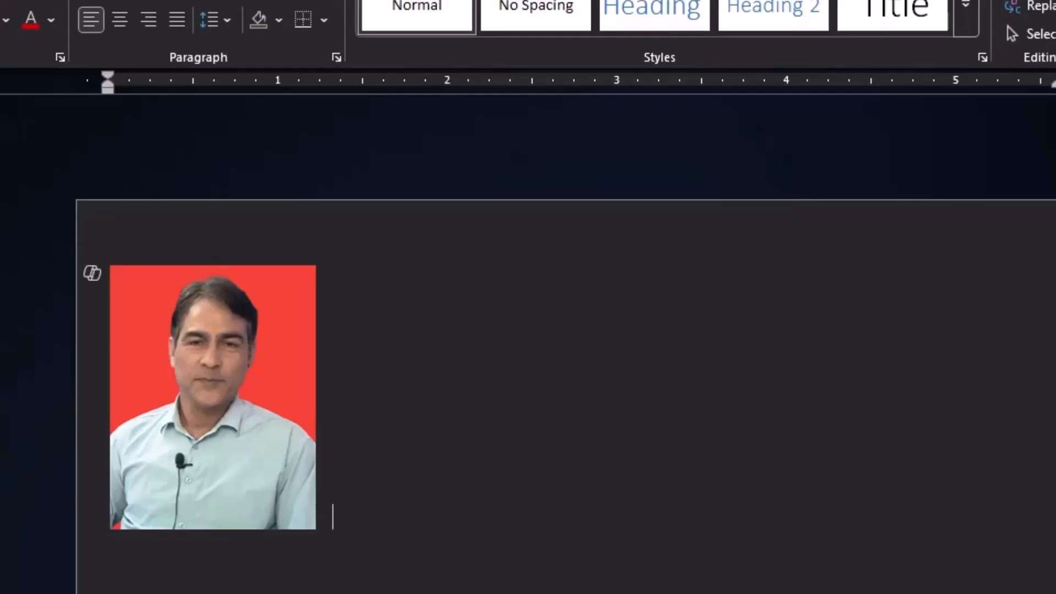
Paste three copies of the photo beside it to form a row of four.
{"action": "key", "text": "ctrl+v"}
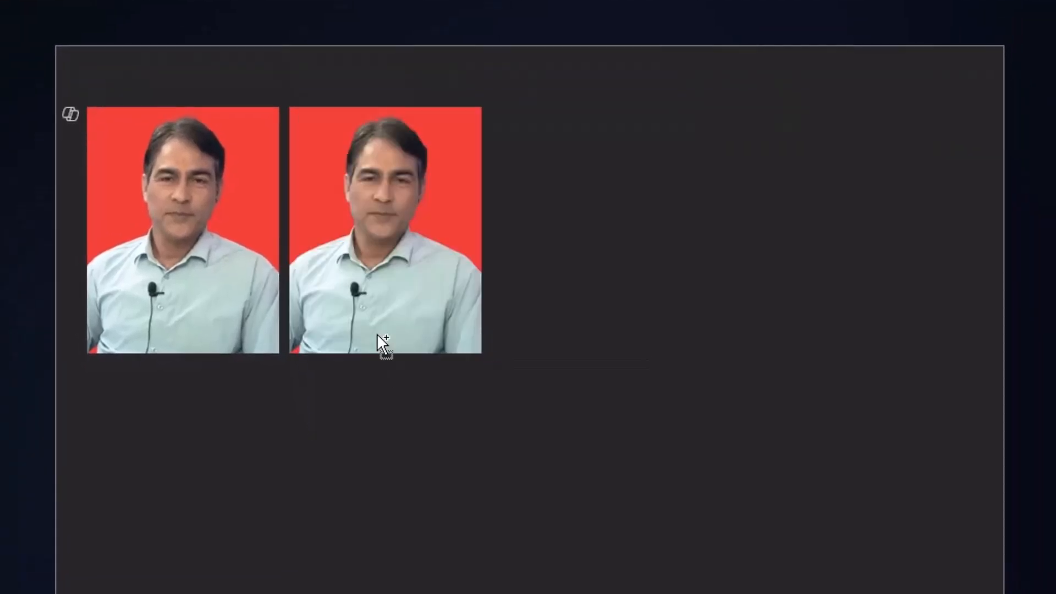
{"action": "key", "text": "ctrl+v"}
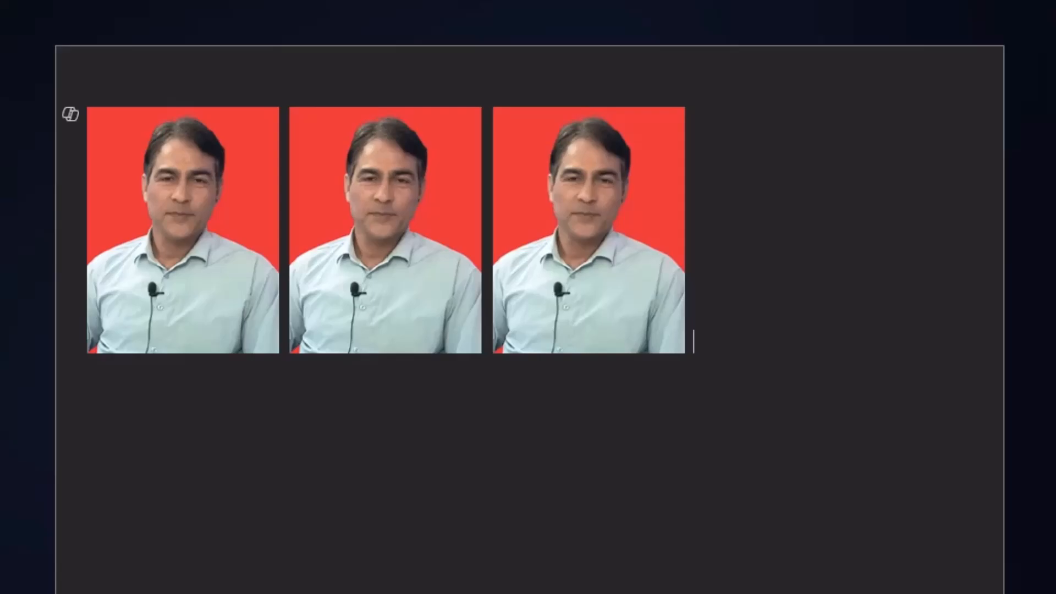
{"action": "key", "text": "ctrl+v"}
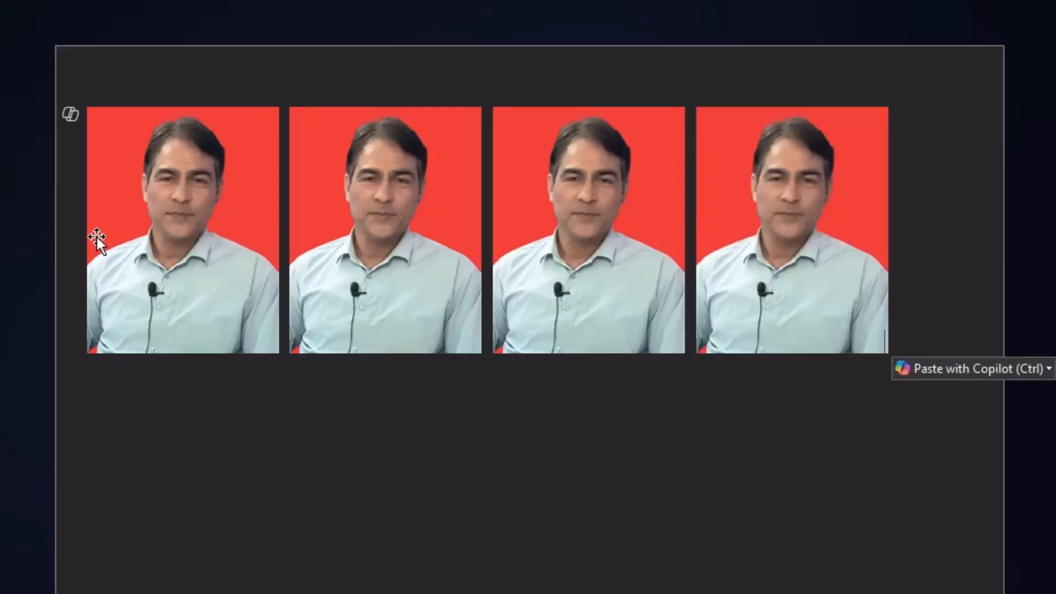
Add even spacing between the four photos in the row.
{"action": "left_click", "coordinate": [286, 334]}
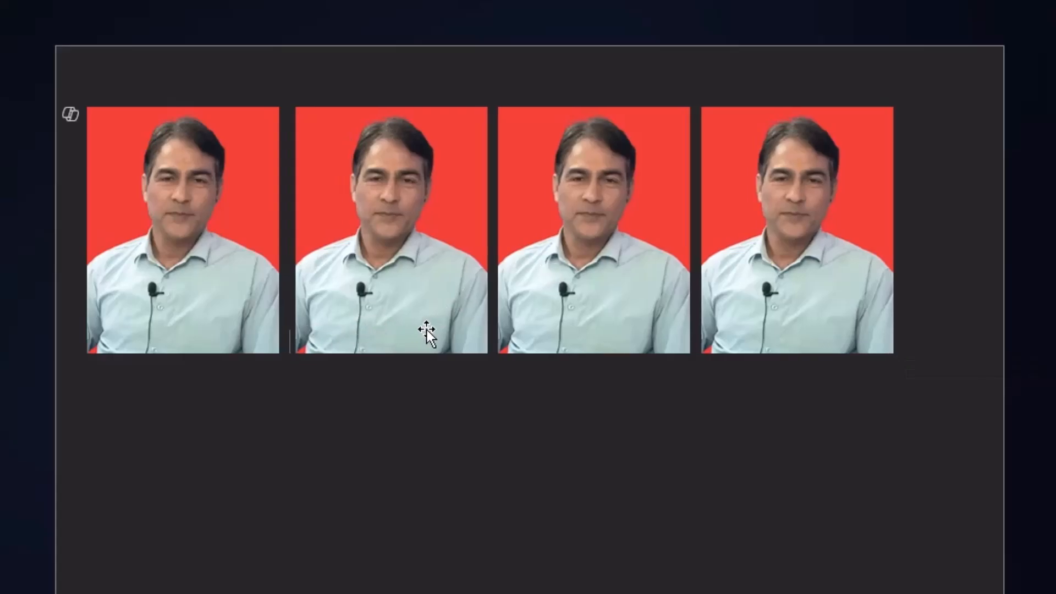
{"action": "left_click", "coordinate": [496, 326]}
{"action": "left_click", "coordinate": [704, 329]}
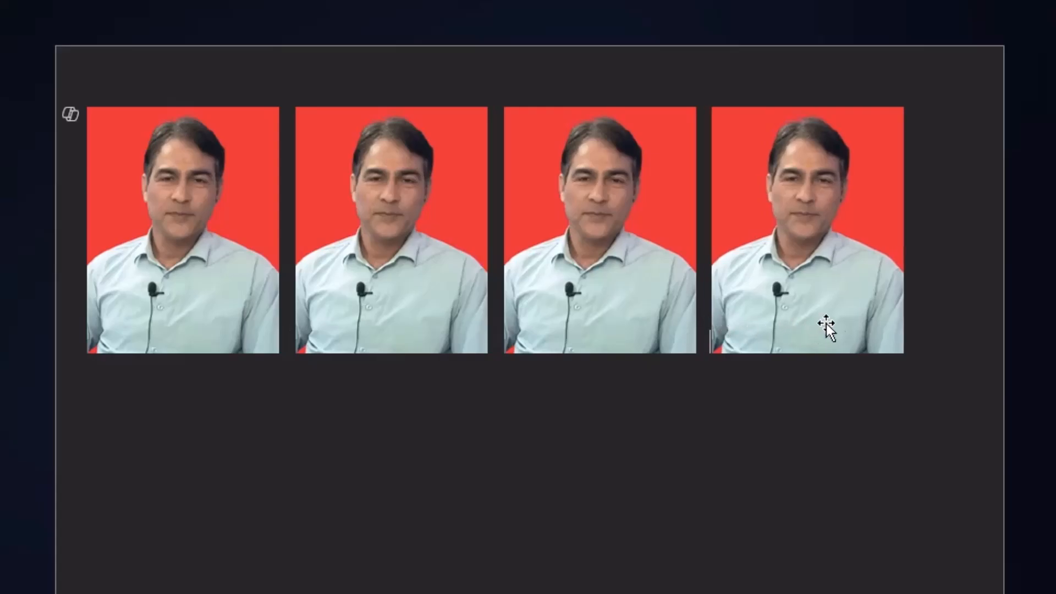
{"action": "left_click", "coordinate": [928, 331]}
Duplicate the whole row of photos to create a second row of four below it.
{"action": "key", "text": "ctrl+a"}
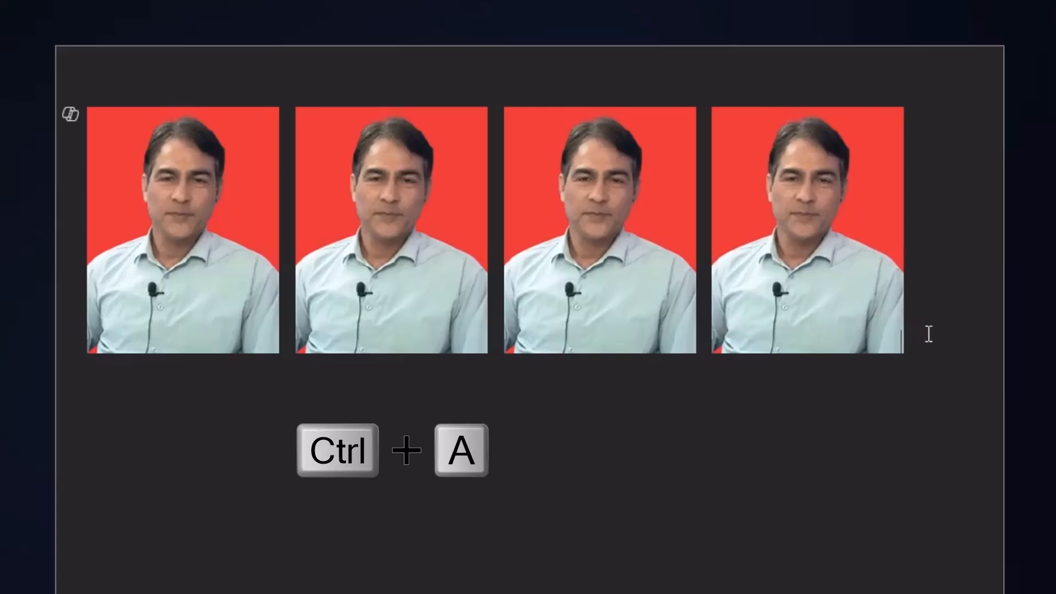
{"action": "key", "text": "ctrl+a"}
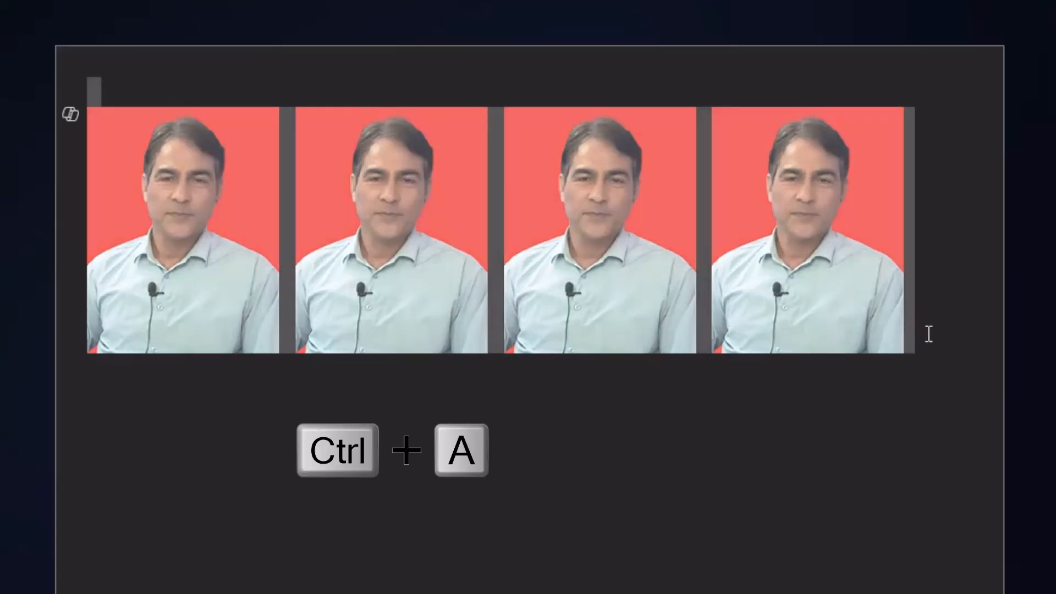
{"action": "left_click", "coordinate": [929, 333]}
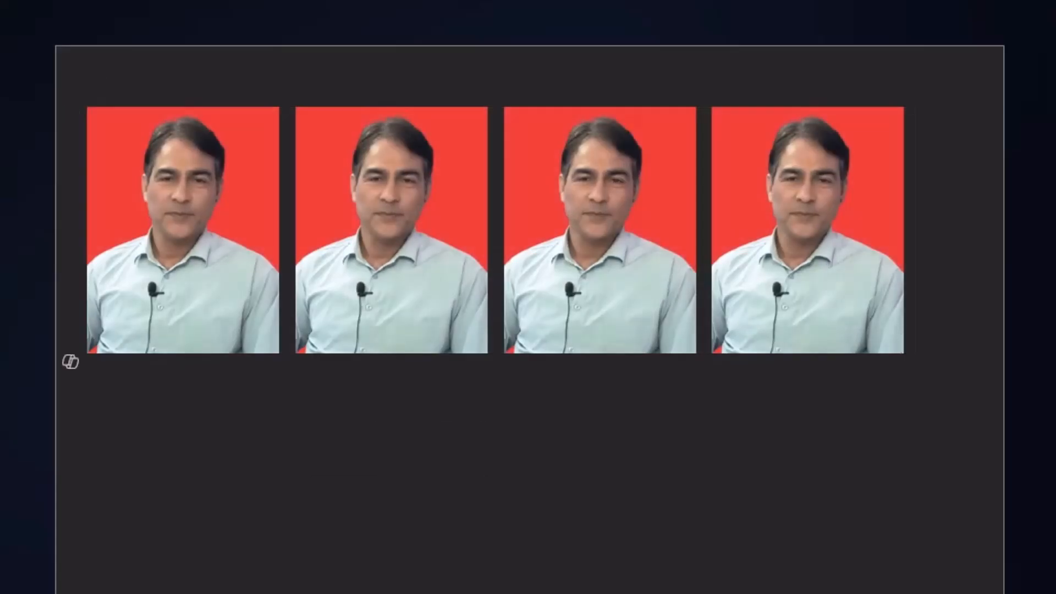
{"action": "key", "text": "ctrl+v"}
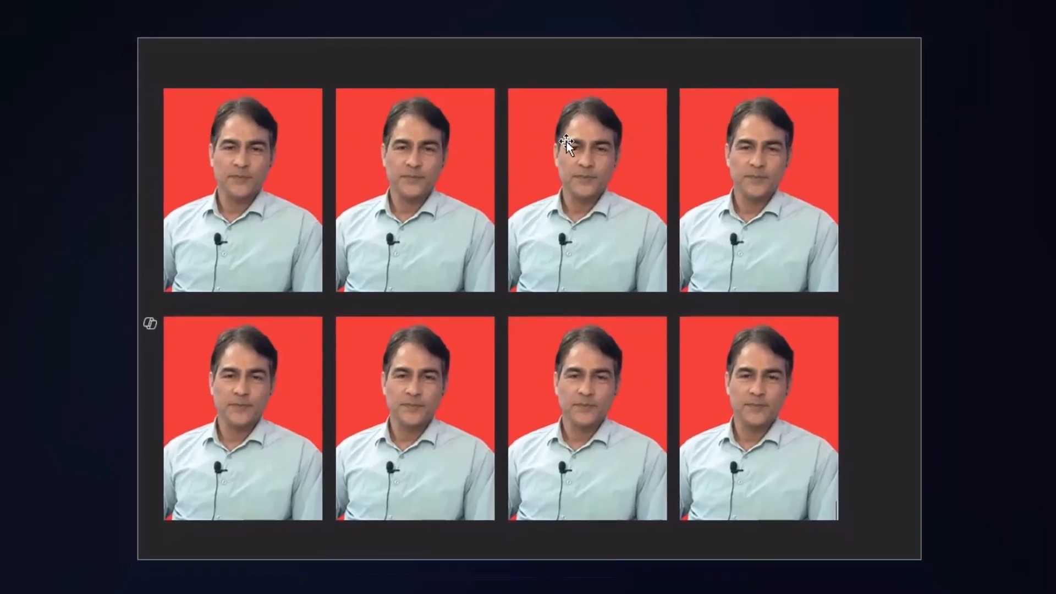
Open a new blank document and dismiss its Copilot drafting prompt.
{"action": "left_click_drag", "start_coordinate": [163, 2], "coordinate": [183, 1]}
{"action": "left_click", "coordinate": [887, 279]}
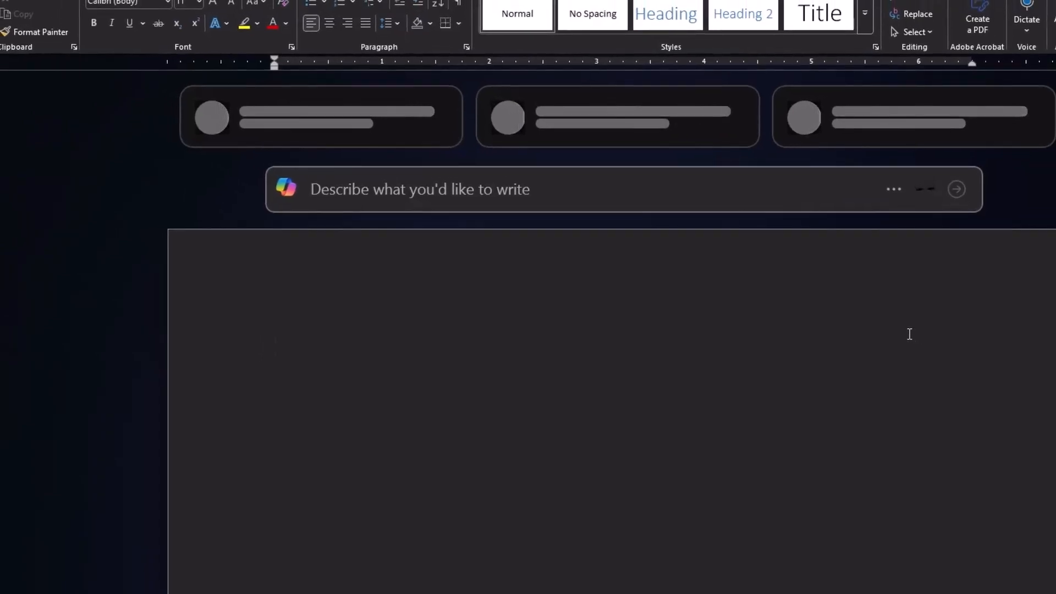
{"action": "scroll", "coordinate": [751, 367], "scroll_direction": "down", "scroll_amount": 3}
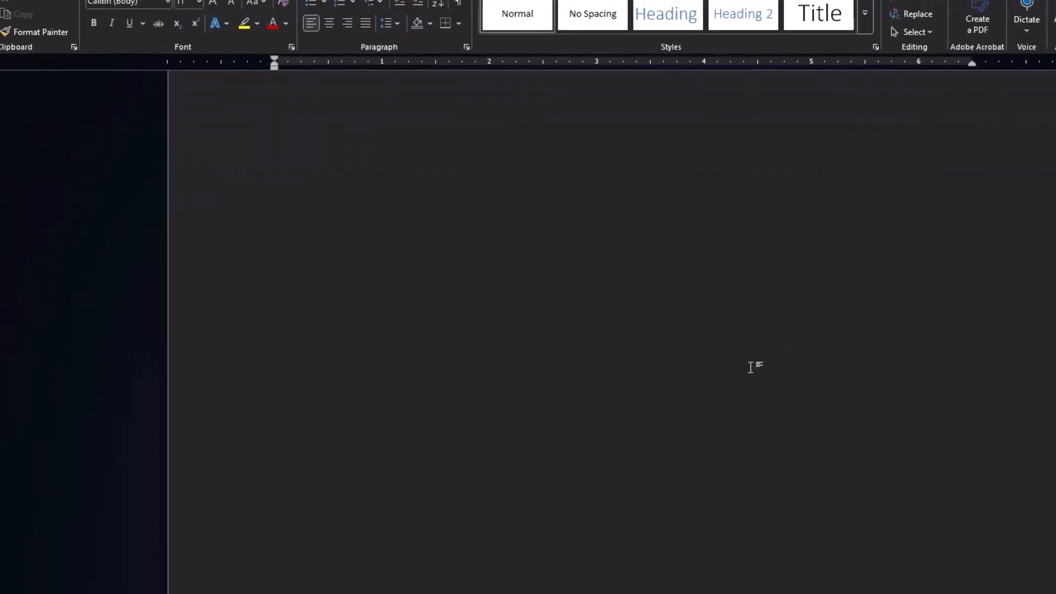
{"action": "scroll", "coordinate": [751, 367], "scroll_direction": "up", "scroll_amount": 3}
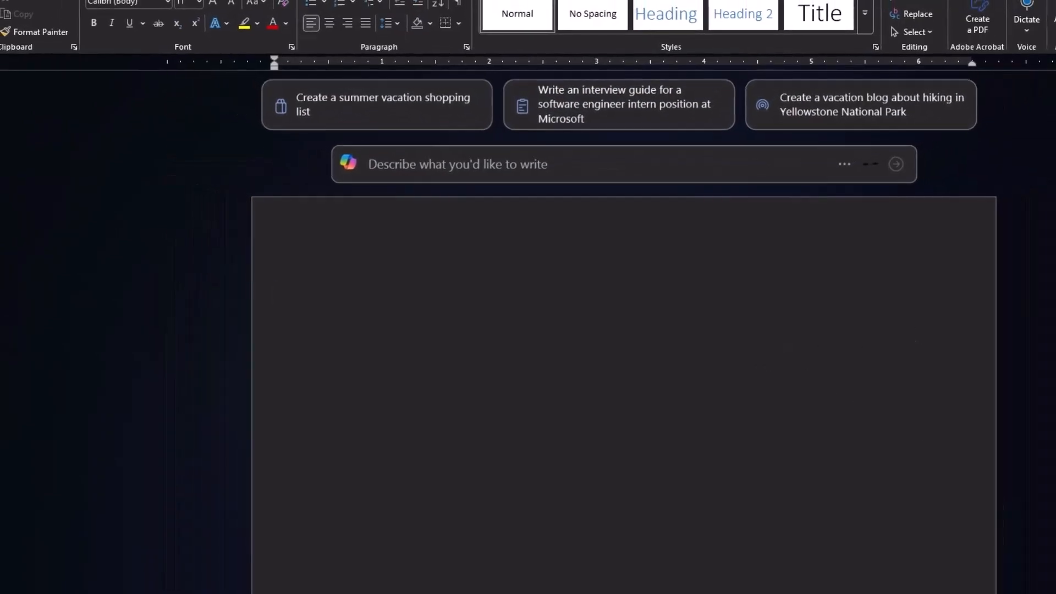
{"action": "scroll", "coordinate": [860, 516], "scroll_direction": "down", "scroll_amount": 2}
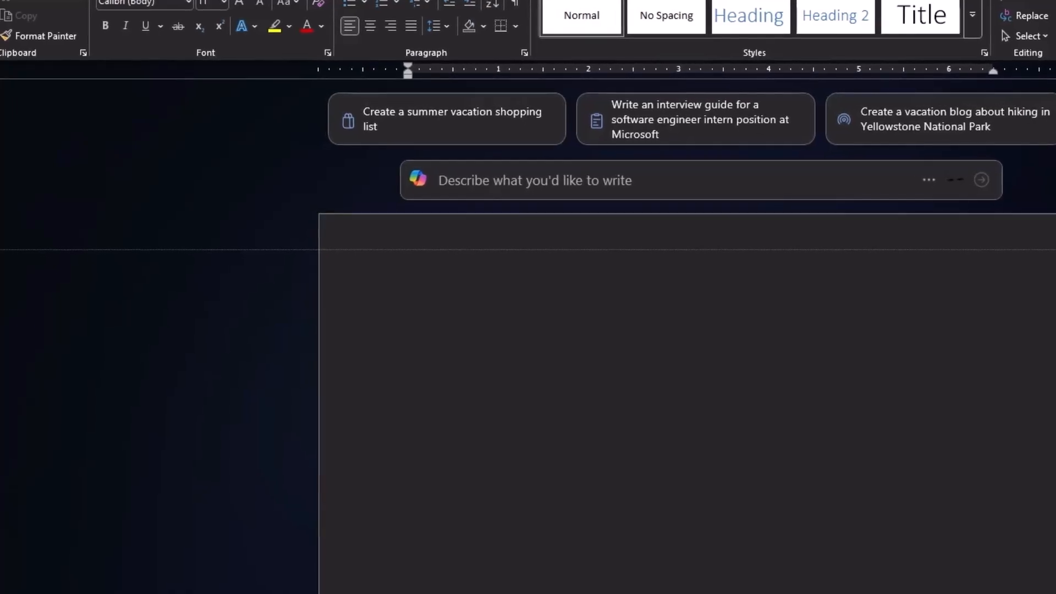
{"action": "key", "text": "Escape"}
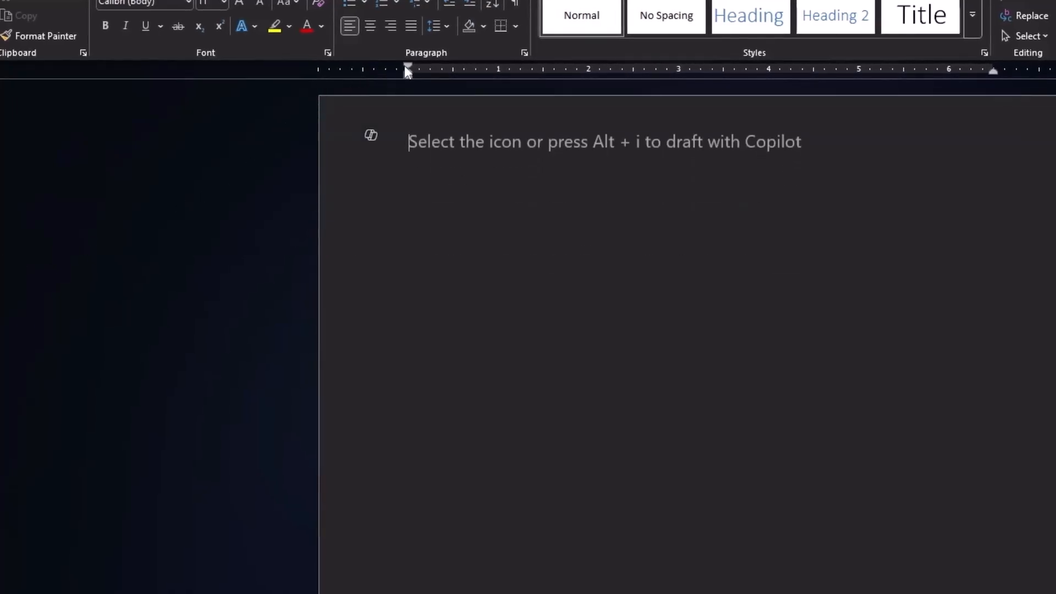
Narrow the left and right page margins, then insert the red-background cutout picture from Downloads.
{"action": "left_click_drag", "start_coordinate": [408, 67], "coordinate": [352, 67]}
{"action": "left_click_drag", "start_coordinate": [993, 67], "coordinate": [1050, 71]}
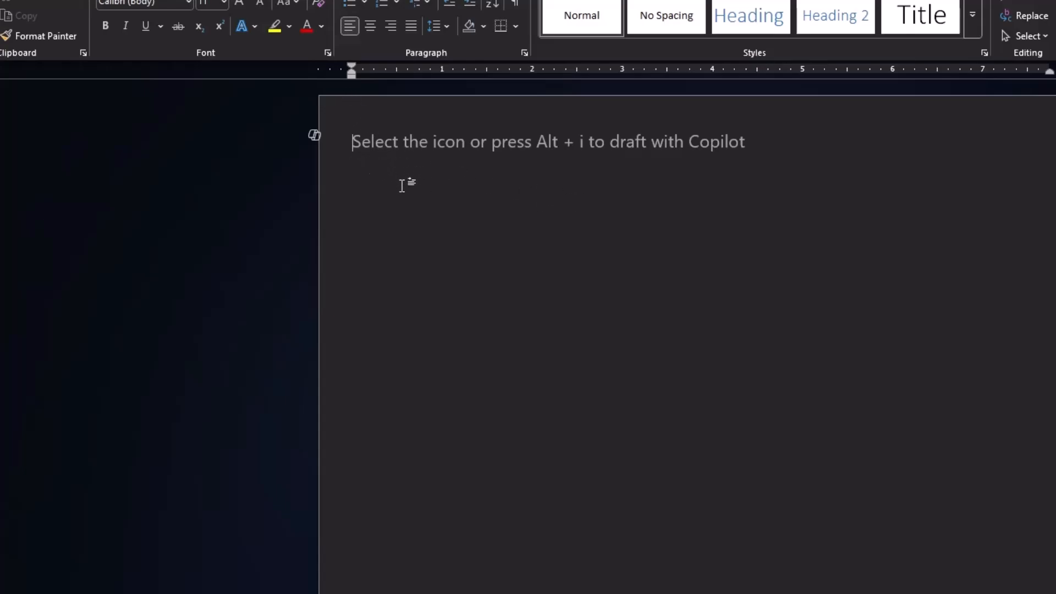
{"action": "left_click", "coordinate": [55, 18]}
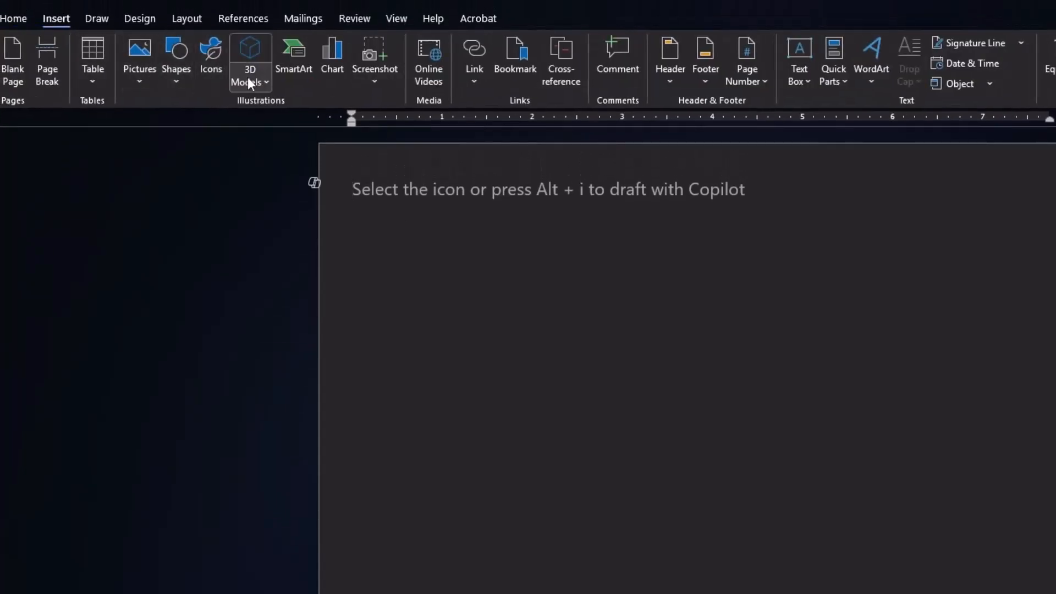
{"action": "left_click", "coordinate": [156, 63]}
{"action": "left_click", "coordinate": [162, 127]}
{"action": "double_click", "coordinate": [137, 126]}
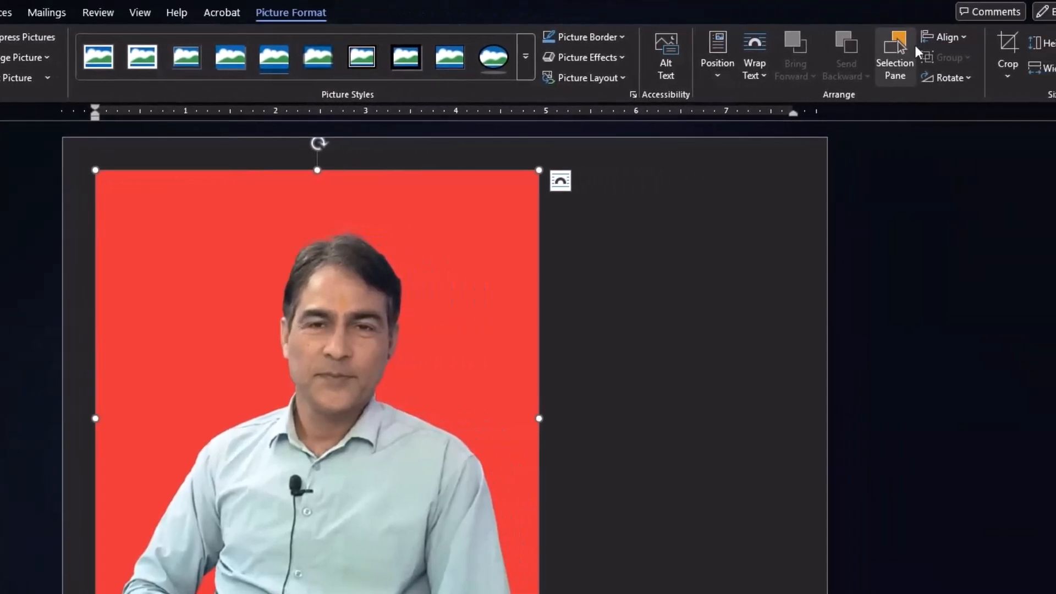
Crop the inserted photo to a head-and-shoulders portrait.
{"action": "left_click", "coordinate": [1004, 44]}
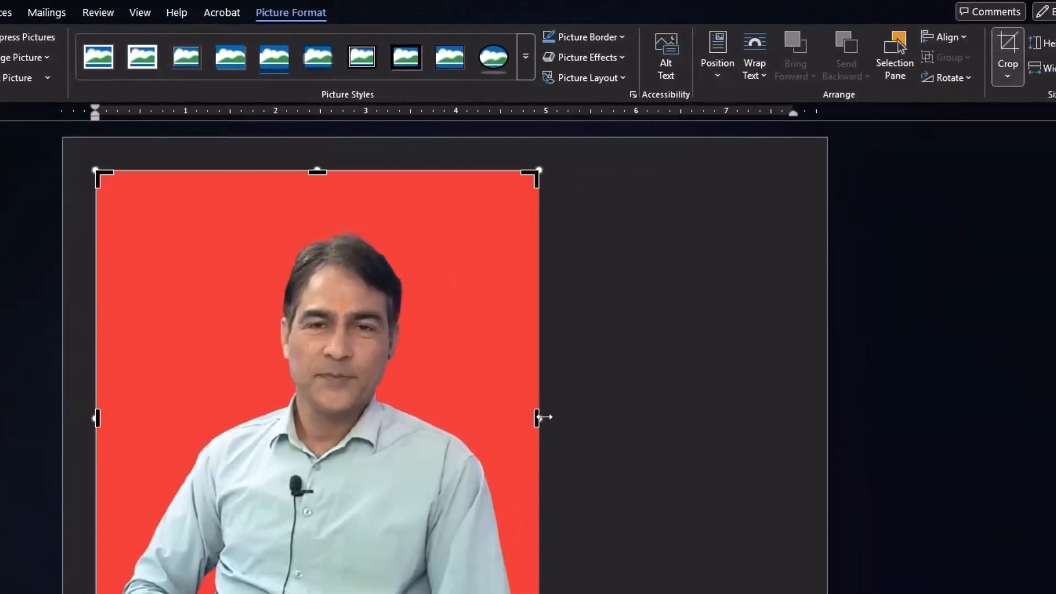
{"action": "left_click_drag", "start_coordinate": [540, 419], "coordinate": [482, 436]}
{"action": "left_click_drag", "start_coordinate": [354, 425], "coordinate": [461, 467]}
{"action": "left_click_drag", "start_coordinate": [493, 593], "coordinate": [494, 569]}
{"action": "left_click_drag", "start_coordinate": [492, 179], "coordinate": [492, 230]}
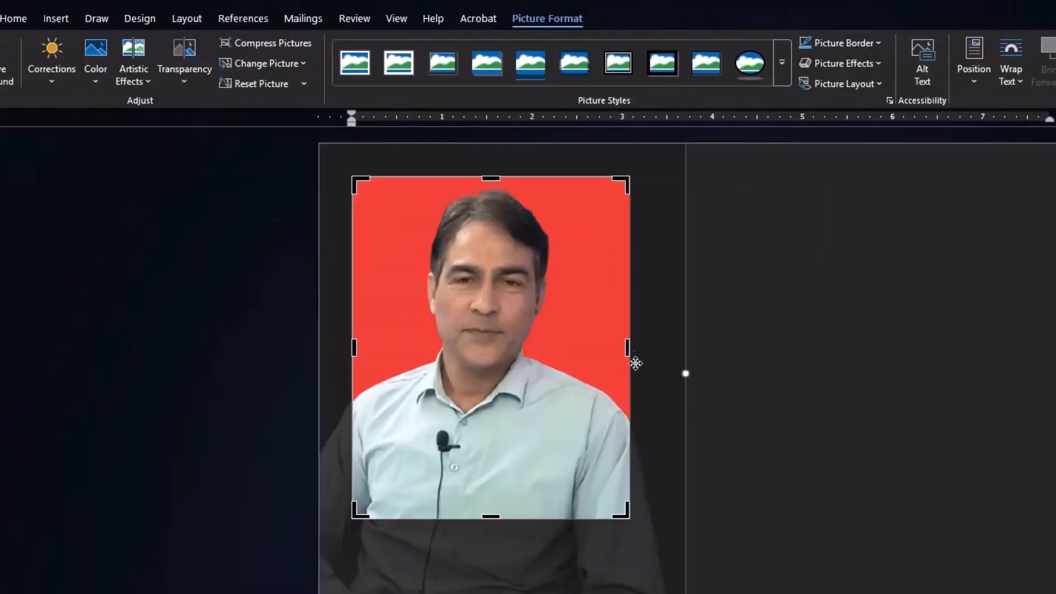
{"action": "left_click_drag", "start_coordinate": [629, 347], "coordinate": [617, 349]}
{"action": "key", "text": "Escape"}
Resize the cropped photo to about 1.2 by 1.5 inches.
{"action": "left_click_drag", "start_coordinate": [619, 517], "coordinate": [461, 316]}
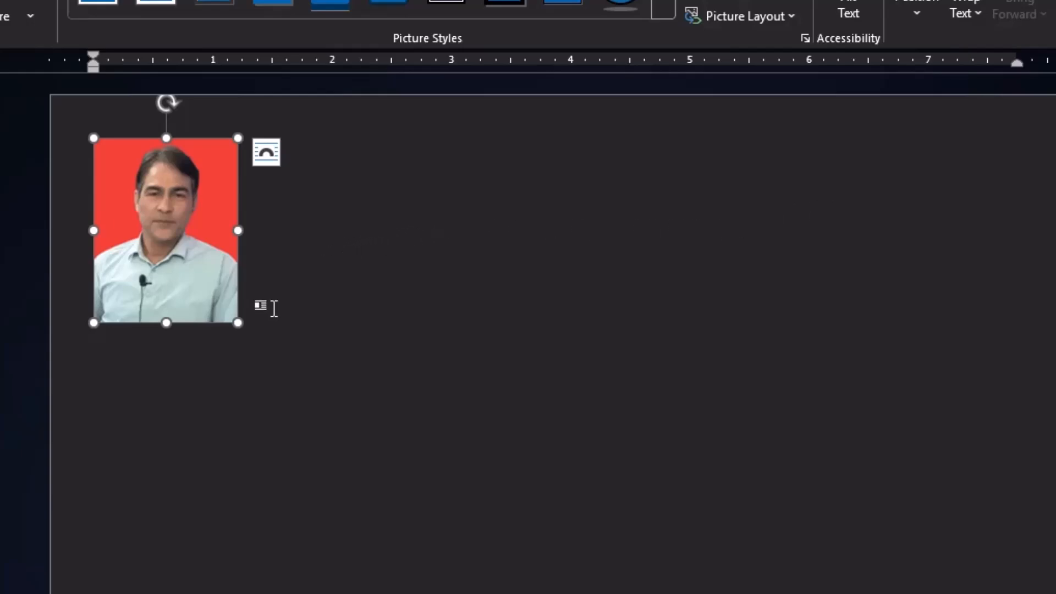
{"action": "left_click_drag", "start_coordinate": [237, 323], "coordinate": [246, 333]}
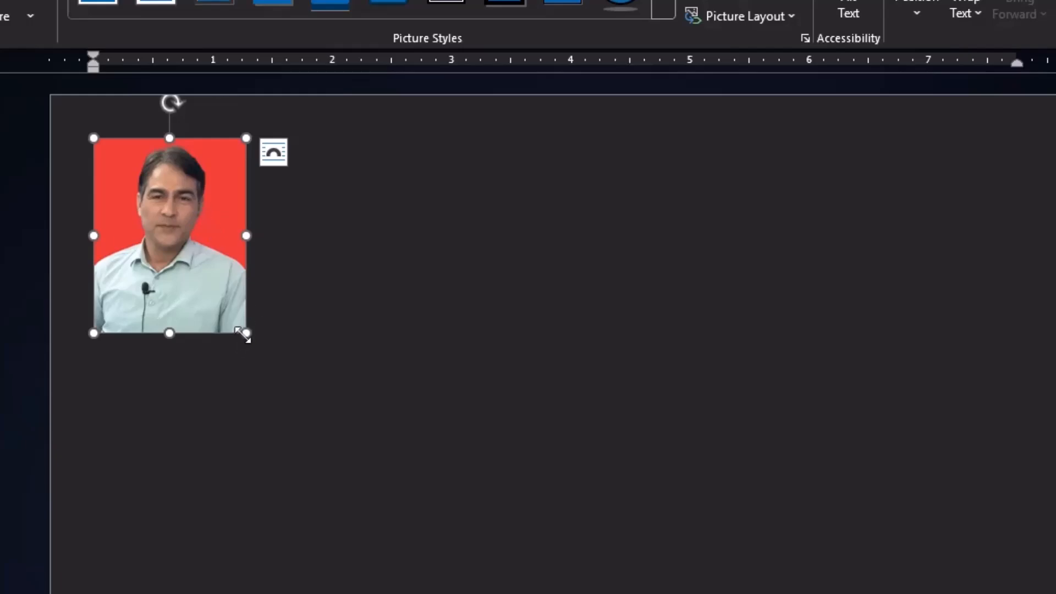
{"action": "left_click_drag", "start_coordinate": [245, 335], "coordinate": [236, 322]}
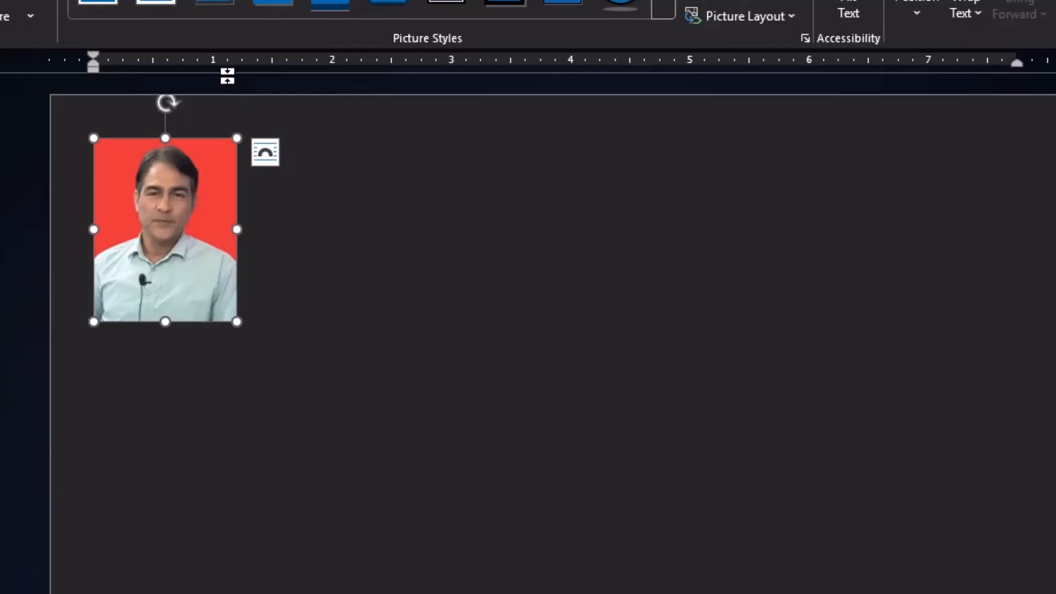
Paste five copies of the photo beside it to form a row of six.
{"action": "scroll", "coordinate": [284, 207], "scroll_direction": "down", "scroll_amount": 2}
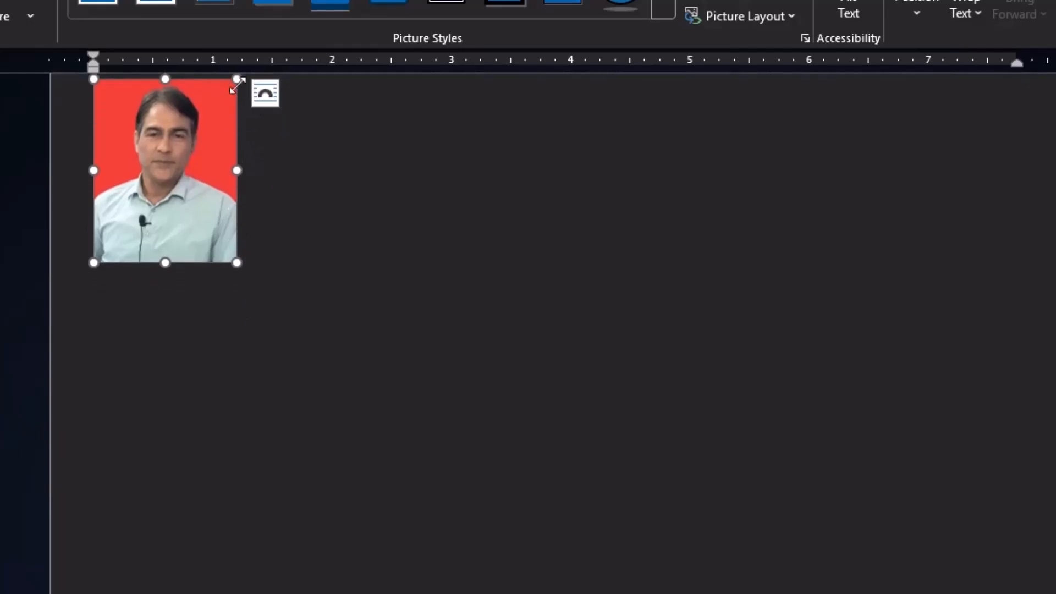
{"action": "scroll", "coordinate": [295, 195], "scroll_direction": "up", "scroll_amount": 2}
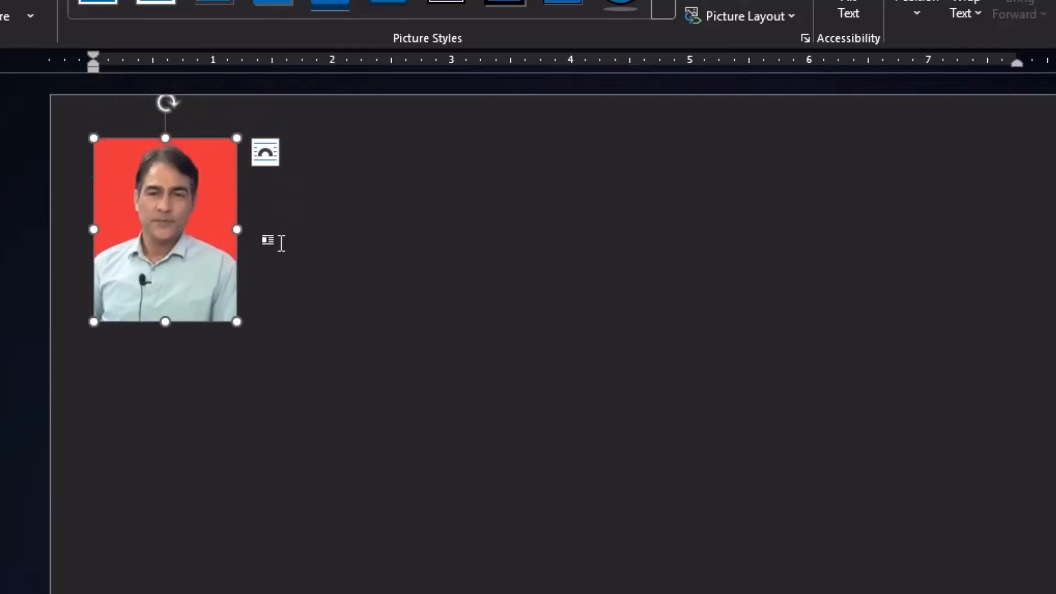
{"action": "left_click", "coordinate": [301, 242]}
{"action": "key", "text": "ctrl+v"}
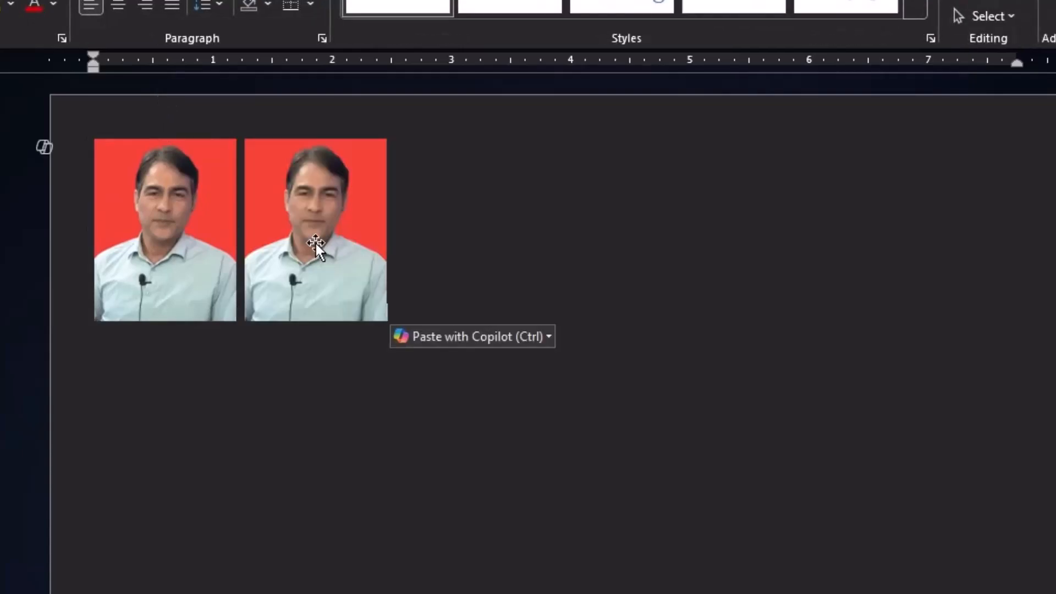
{"action": "key", "text": "ctrl+v"}
{"action": "key", "text": "ctrl+v"}
{"action": "key", "text": "ctrl+v"}
{"action": "key", "text": "ctrl+v"}
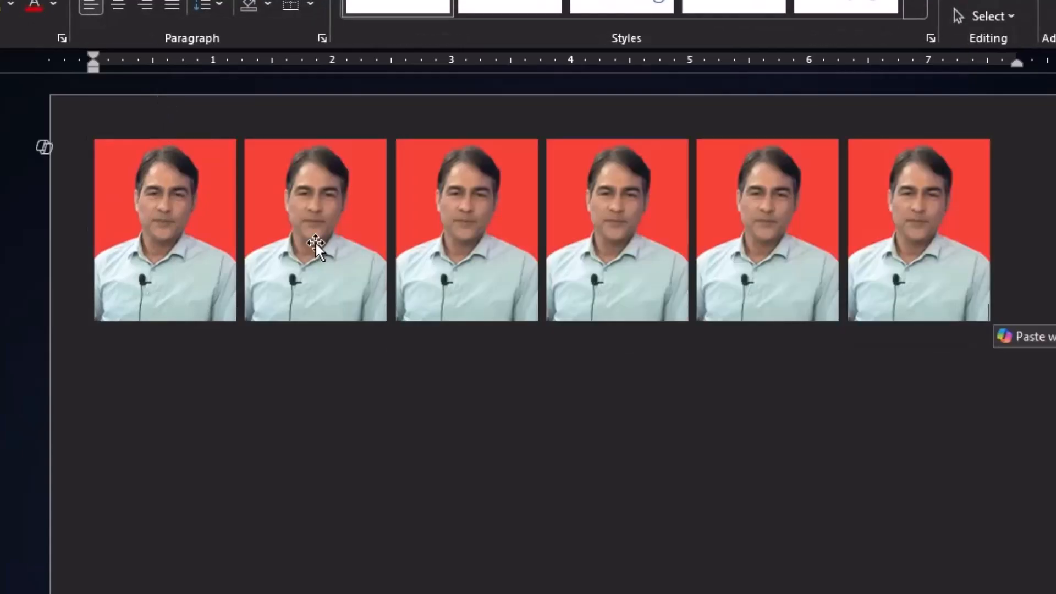
Insert the img169 photo from the Desktop into the blank page.
{"action": "scroll", "coordinate": [309, 240], "scroll_direction": "down", "scroll_amount": 2}
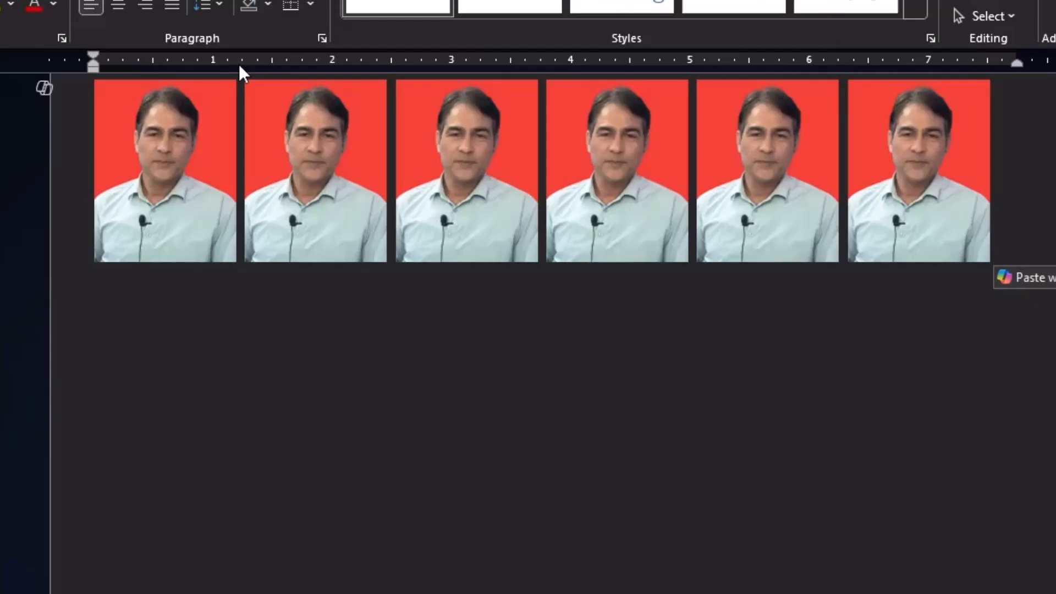
{"action": "scroll", "coordinate": [264, 165], "scroll_direction": "up", "scroll_amount": 2}
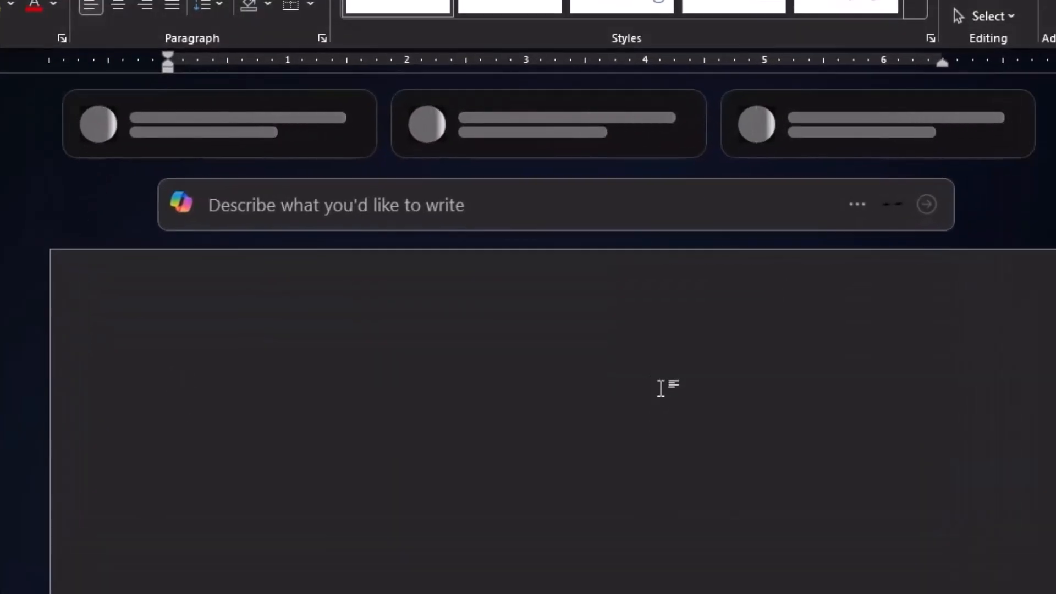
{"action": "scroll", "coordinate": [661, 388], "scroll_direction": "down", "scroll_amount": 2}
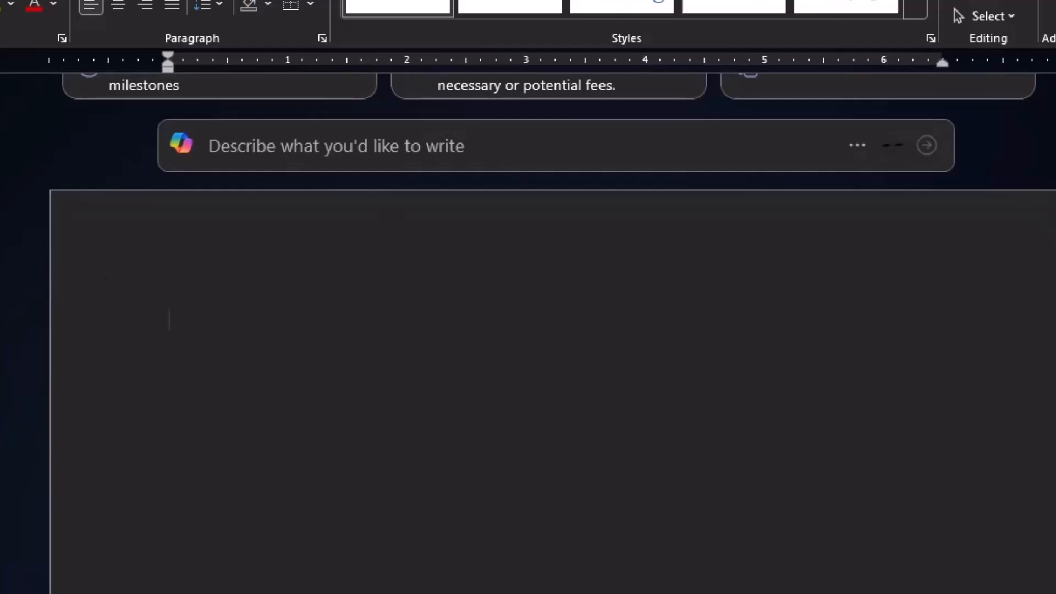
{"action": "left_click", "coordinate": [42, 7]}
{"action": "left_click", "coordinate": [135, 64]}
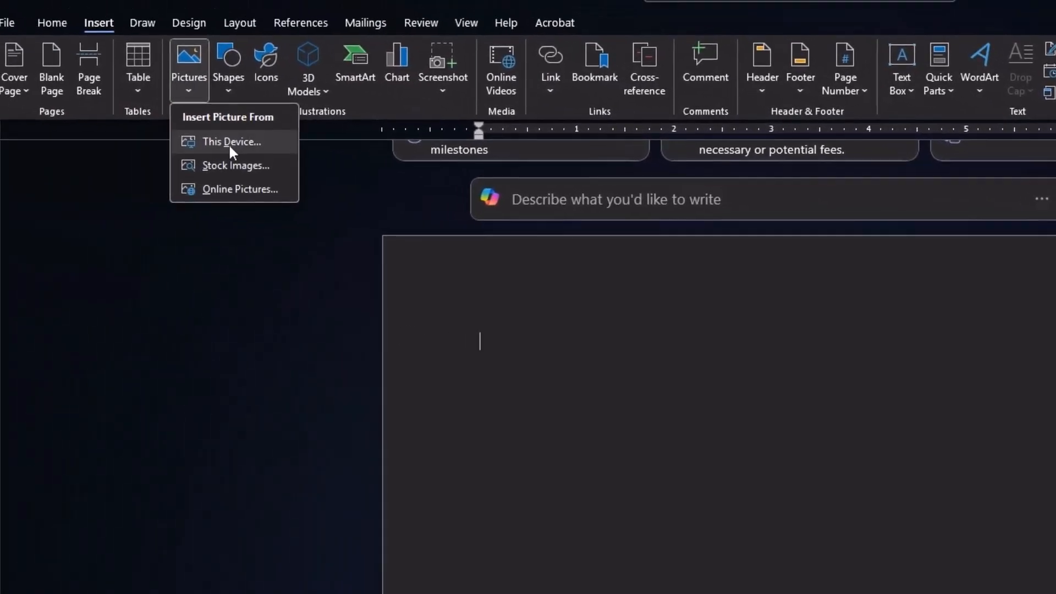
{"action": "left_click", "coordinate": [229, 143]}
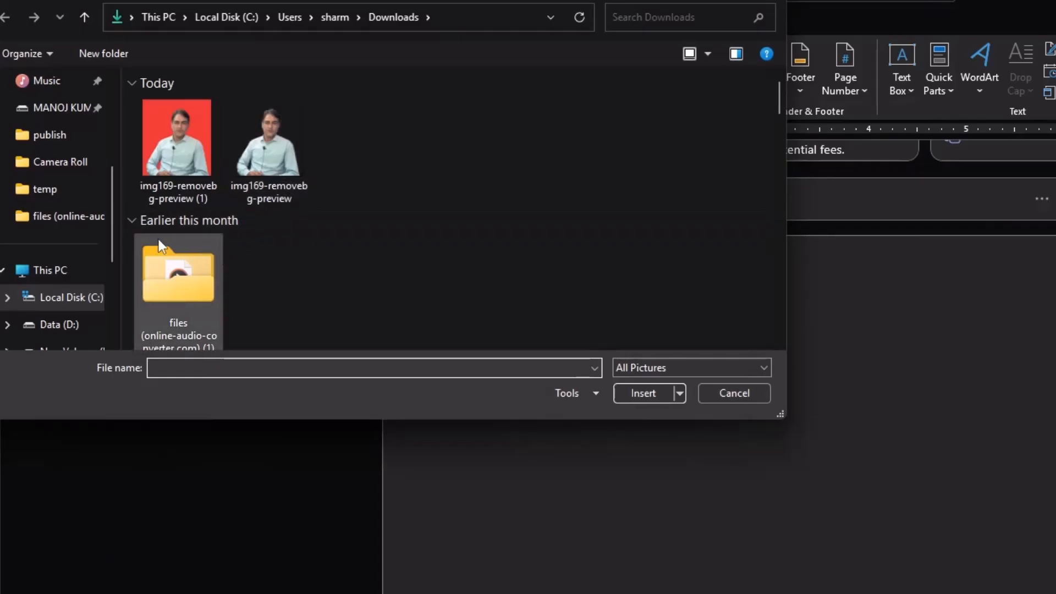
{"action": "scroll", "coordinate": [68, 131], "scroll_direction": "up", "scroll_amount": 3}
{"action": "left_click", "coordinate": [65, 138]}
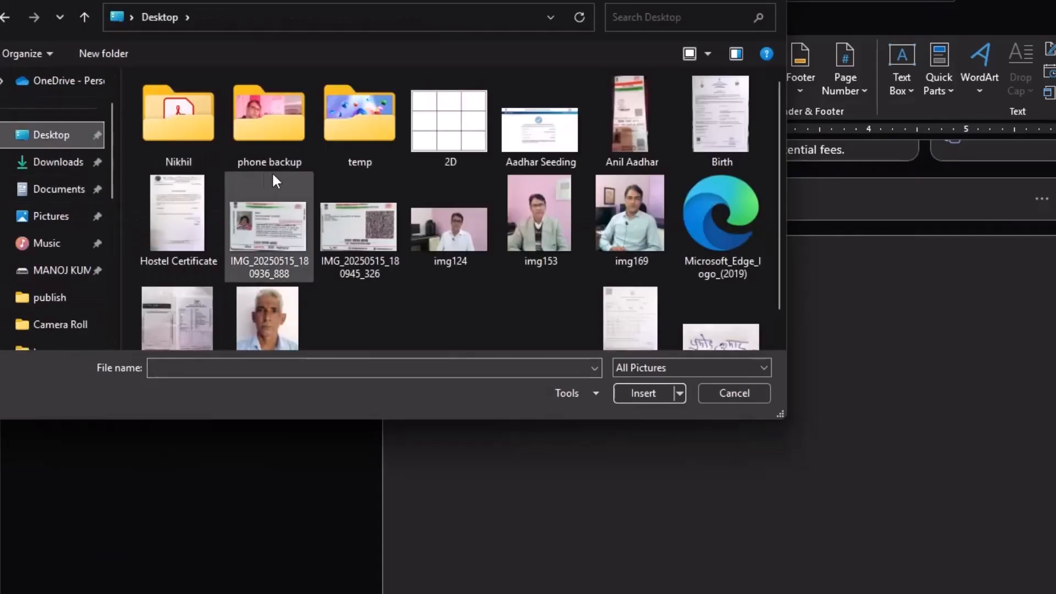
{"action": "double_click", "coordinate": [640, 231]}
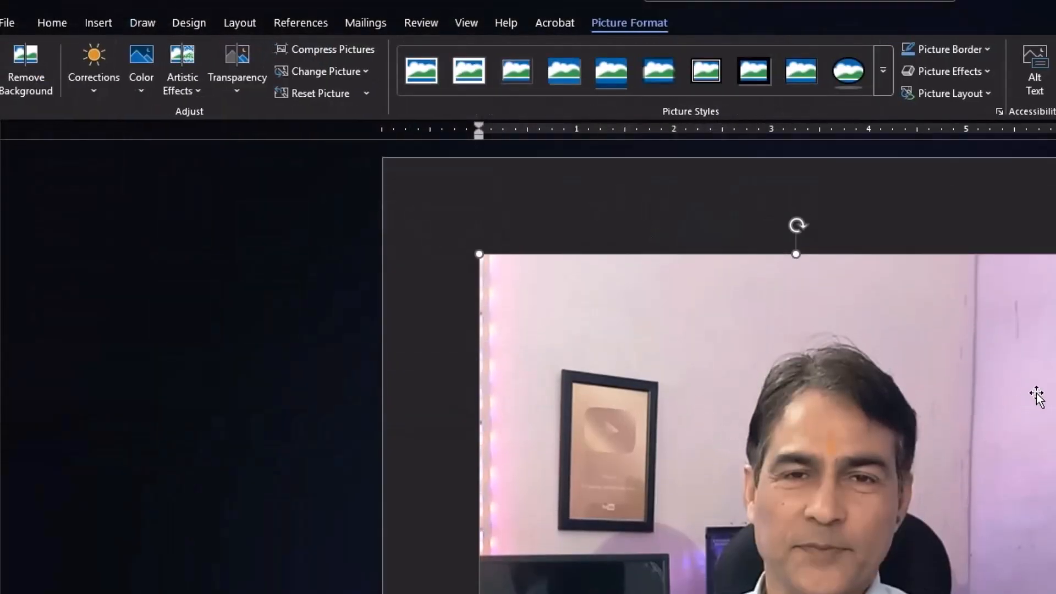
Shrink the inserted photo to about 4.5 inches wide.
{"action": "scroll", "coordinate": [1047, 385], "scroll_direction": "down", "scroll_amount": 3}
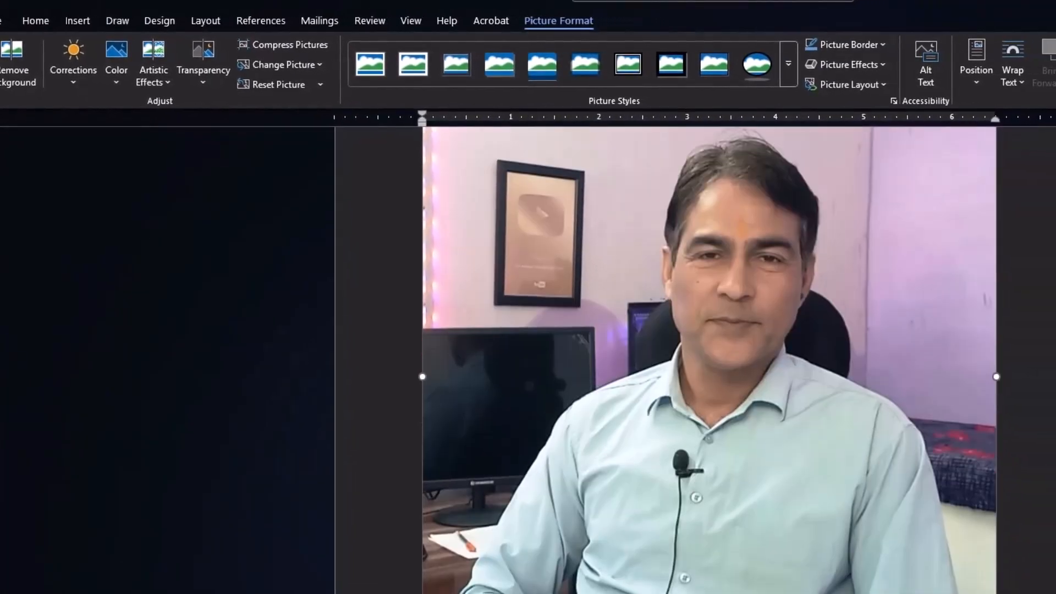
{"action": "left_click_drag", "start_coordinate": [997, 593], "coordinate": [765, 500]}
{"action": "scroll", "coordinate": [817, 531], "scroll_direction": "up", "scroll_amount": 3}
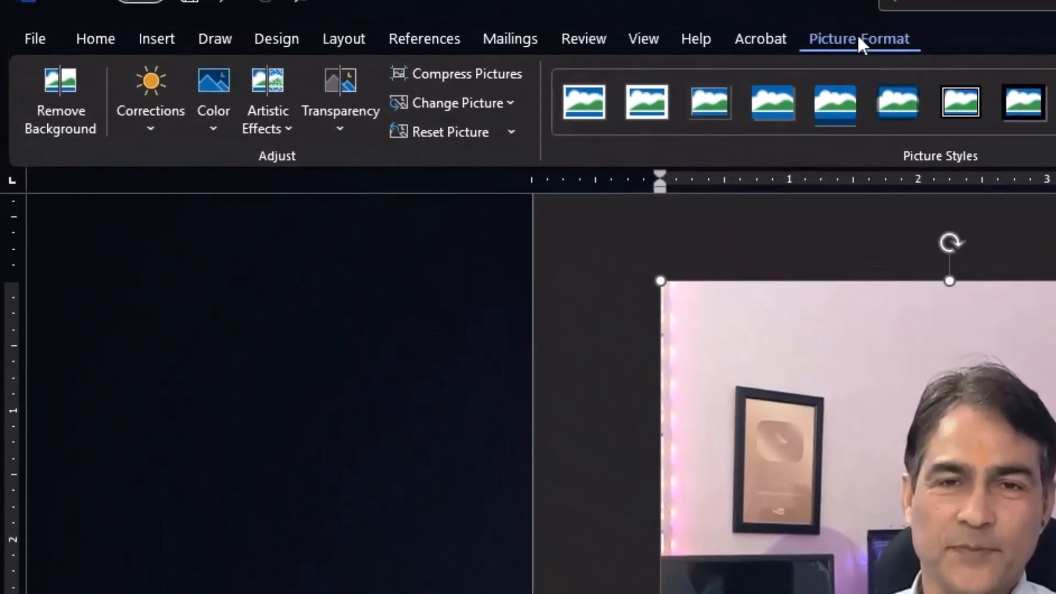
Start Remove Background on the photo and mark the shirt, arms, hands and hair as areas to keep.
{"action": "left_click", "coordinate": [55, 93]}
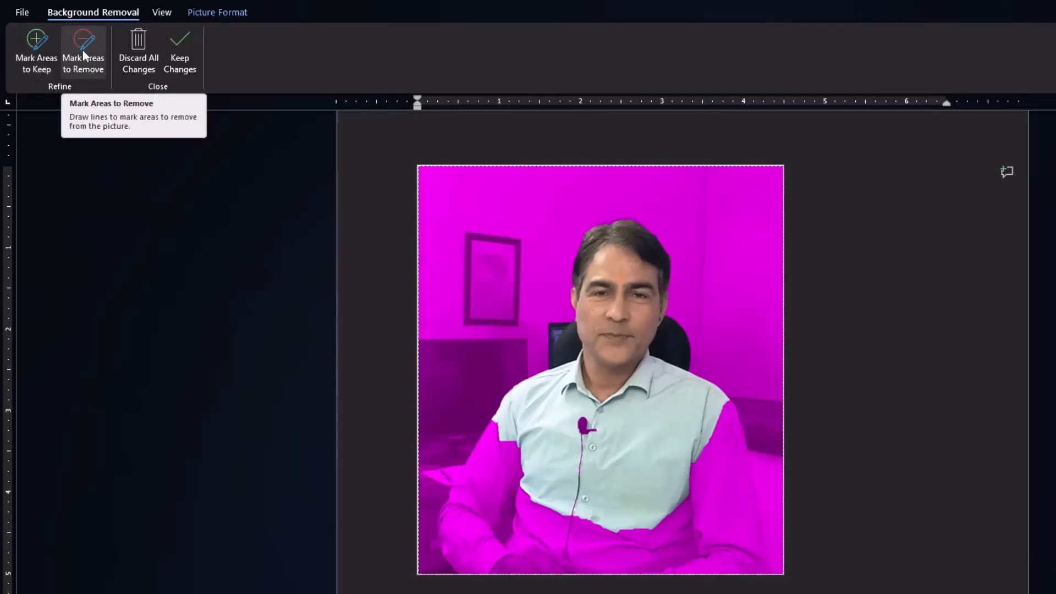
{"action": "left_click", "coordinate": [35, 47]}
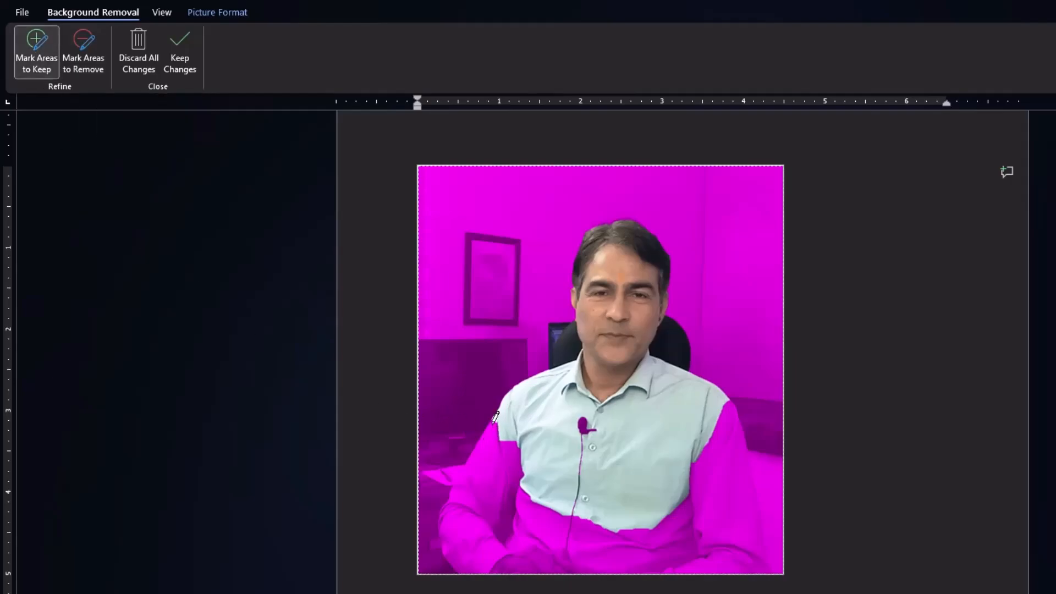
{"action": "left_click_drag", "start_coordinate": [495, 417], "coordinate": [438, 539]}
{"action": "mouse_move", "coordinate": [522, 437]}
{"action": "left_mouse_down"}
{"action": "mouse_move", "coordinate": [478, 544]}
{"action": "mouse_move", "coordinate": [502, 569]}
{"action": "mouse_move", "coordinate": [534, 576]}
{"action": "left_mouse_up"}
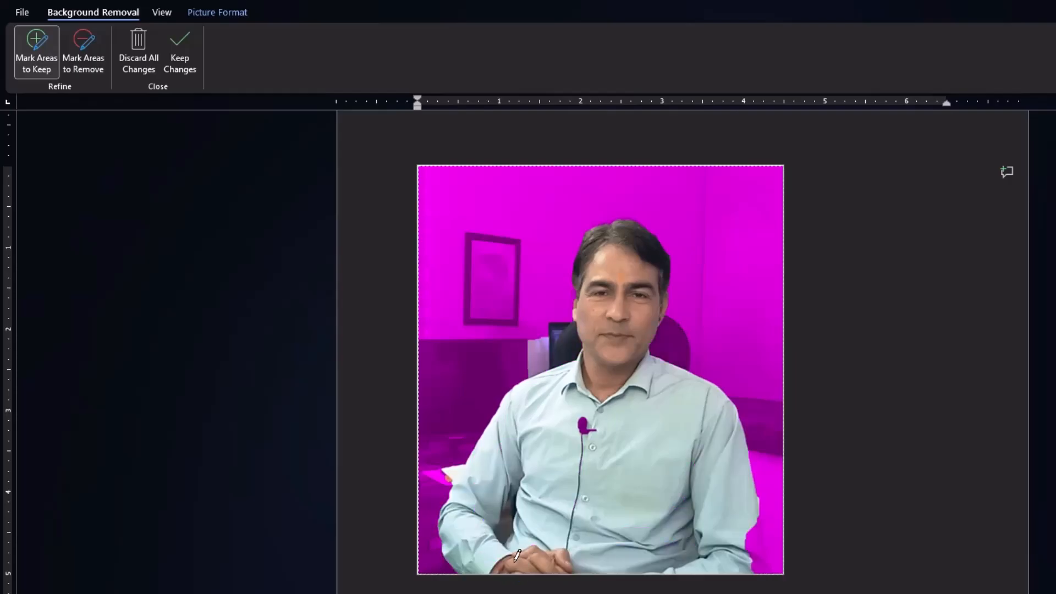
{"action": "mouse_move", "coordinate": [764, 513]}
{"action": "left_mouse_down"}
{"action": "mouse_move", "coordinate": [764, 570]}
{"action": "mouse_move", "coordinate": [774, 572]}
{"action": "left_mouse_up"}
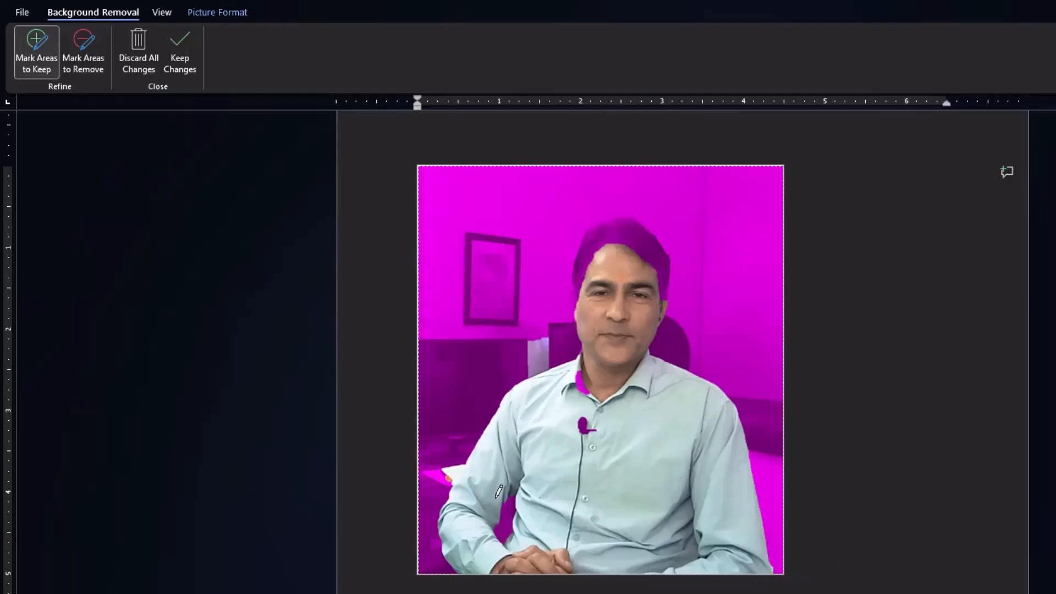
{"action": "left_click_drag", "start_coordinate": [583, 414], "coordinate": [585, 434]}
{"action": "left_click_drag", "start_coordinate": [581, 372], "coordinate": [585, 383]}
{"action": "left_click_drag", "start_coordinate": [597, 236], "coordinate": [643, 246]}
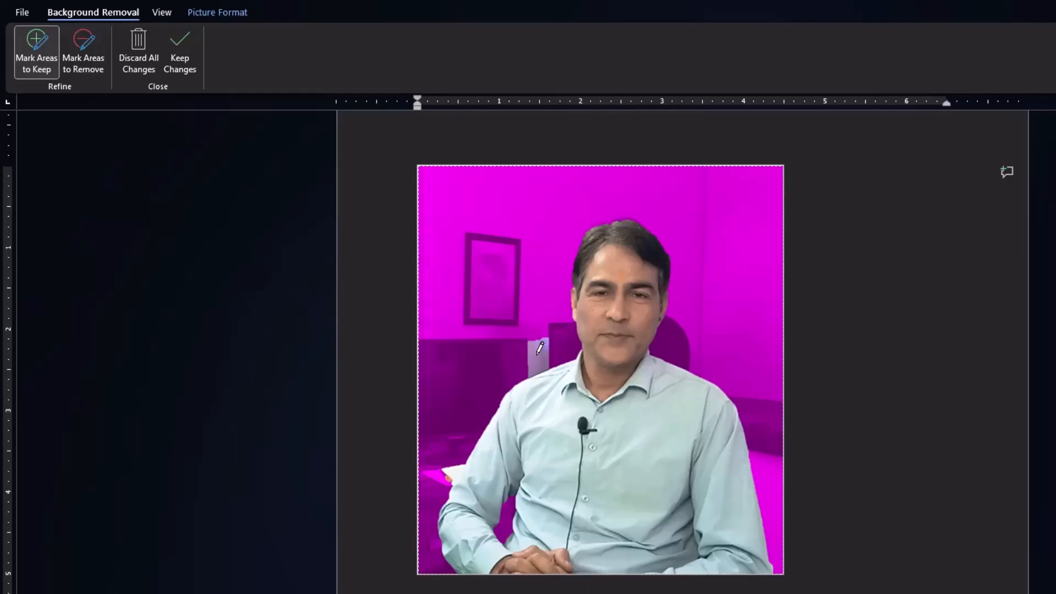
Mark the leftover background patches beside the shoulder and arm for removal, and keep the background-removal changes.
{"action": "left_click", "coordinate": [83, 47]}
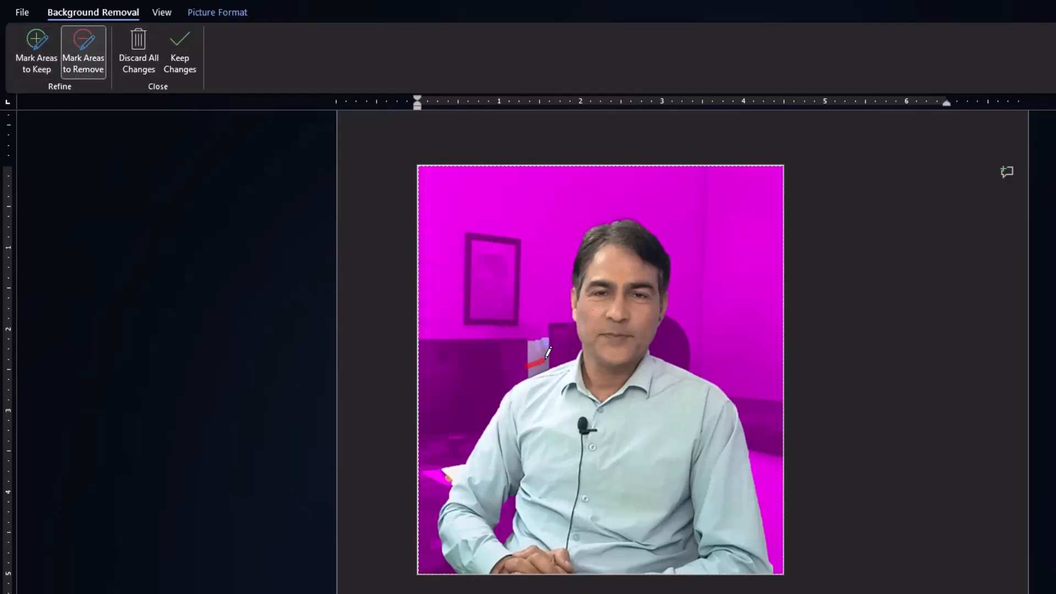
{"action": "left_click_drag", "start_coordinate": [535, 360], "coordinate": [550, 351]}
{"action": "left_click_drag", "start_coordinate": [456, 466], "coordinate": [451, 476]}
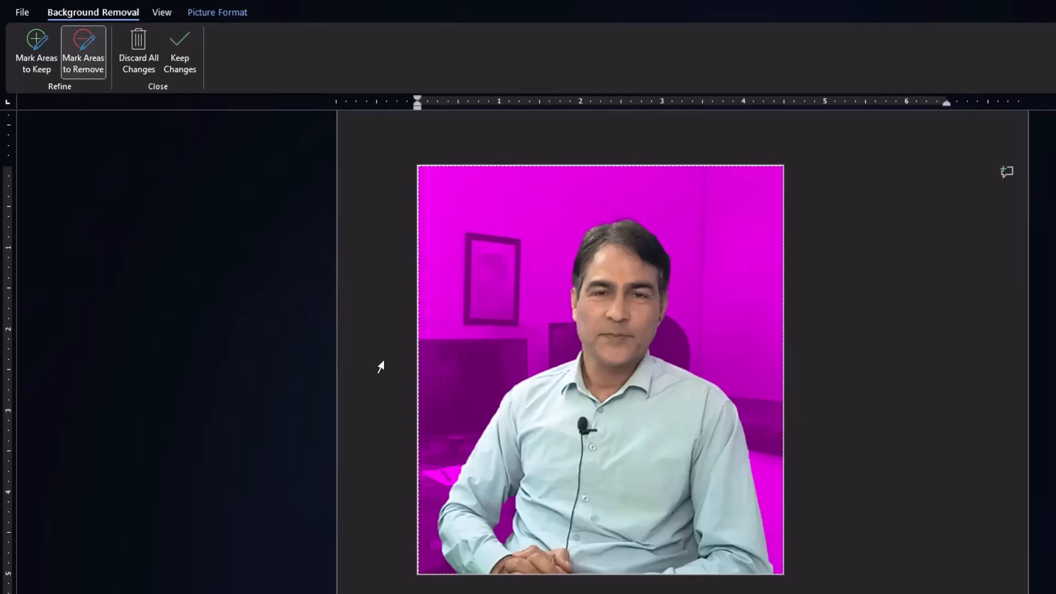
{"action": "left_click", "coordinate": [182, 59]}
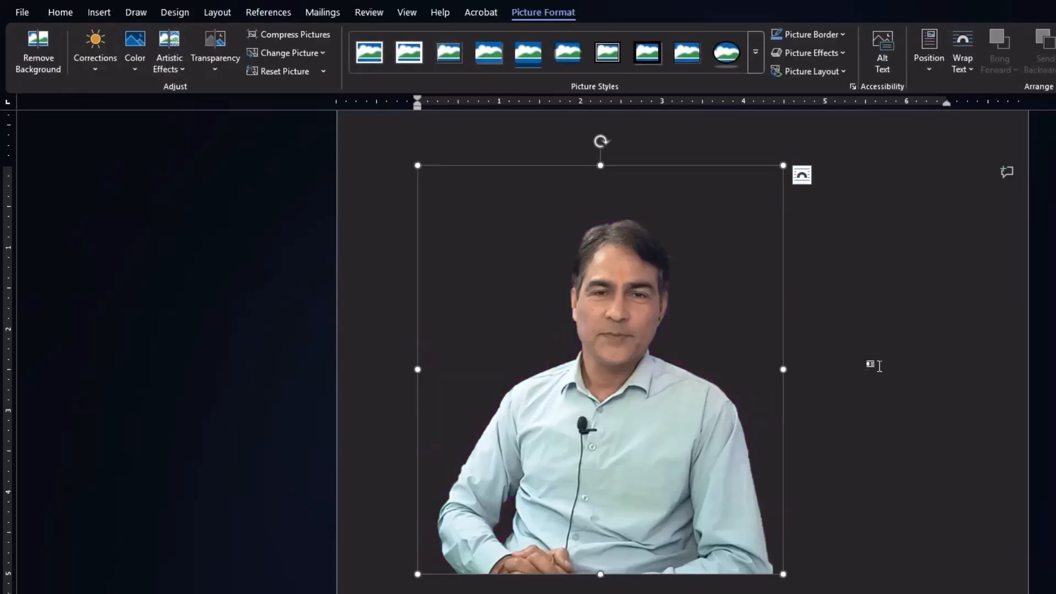